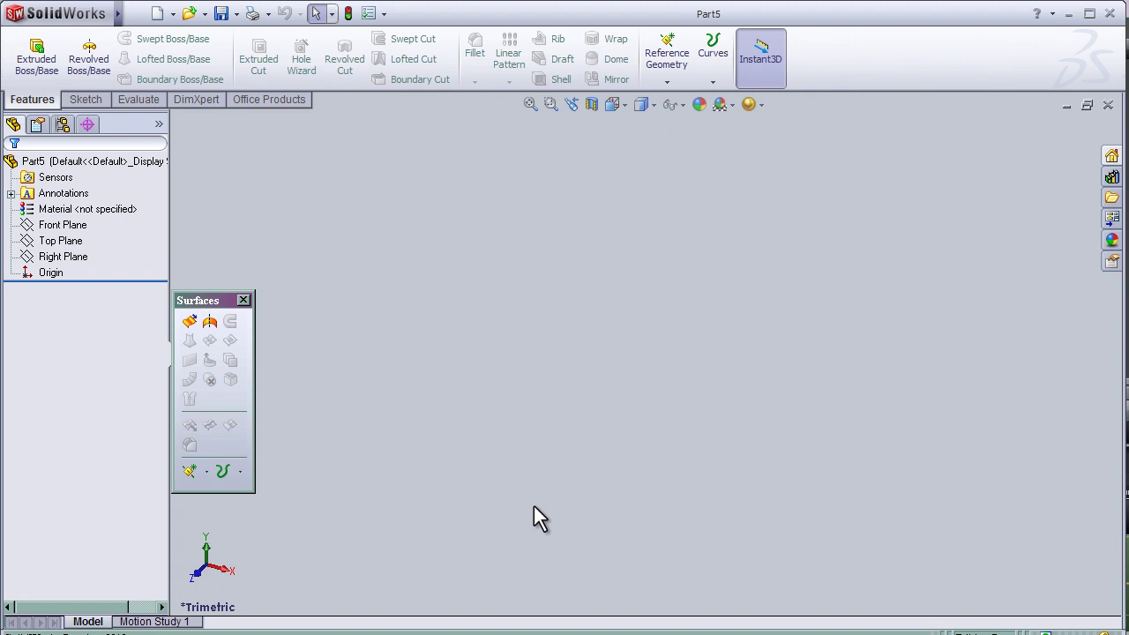
Select the Top Plane in the FeatureManager tree.
left_click(71, 243)
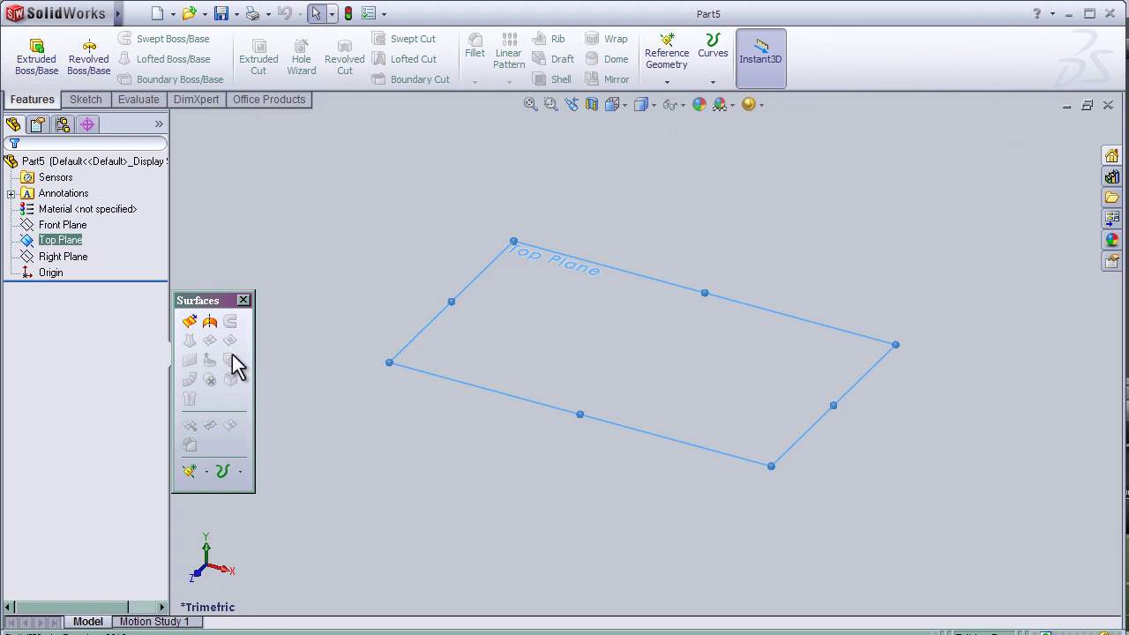
Start a sketch on the Top Plane and draw a circle of about 38 mm radius.
mouse_move(71, 240)
left_click(76, 214)
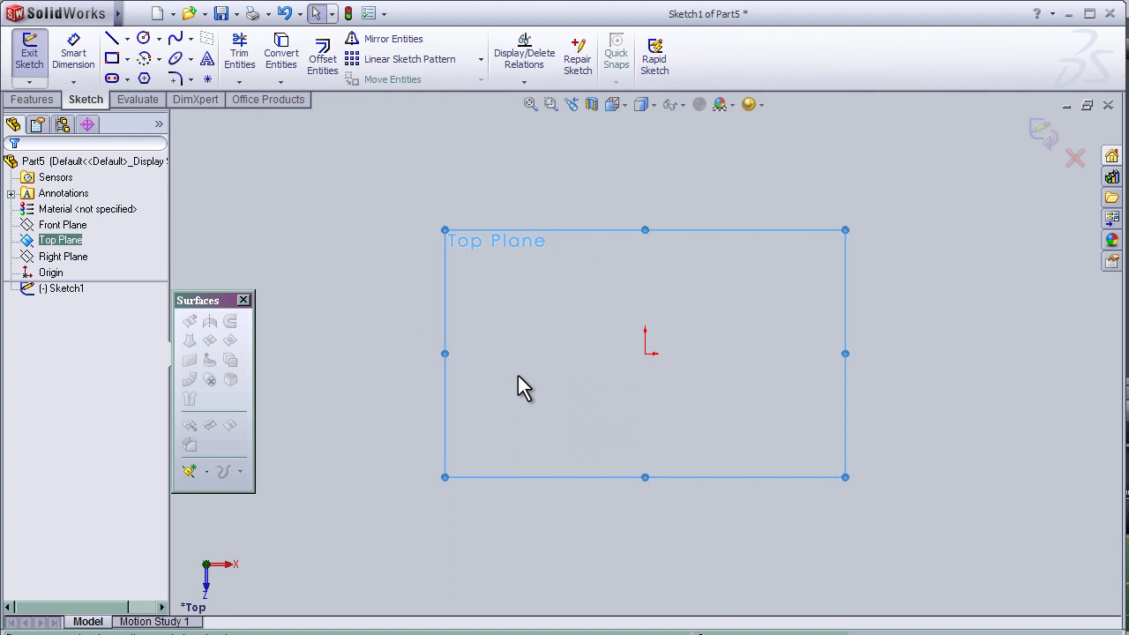
left_click(143, 39)
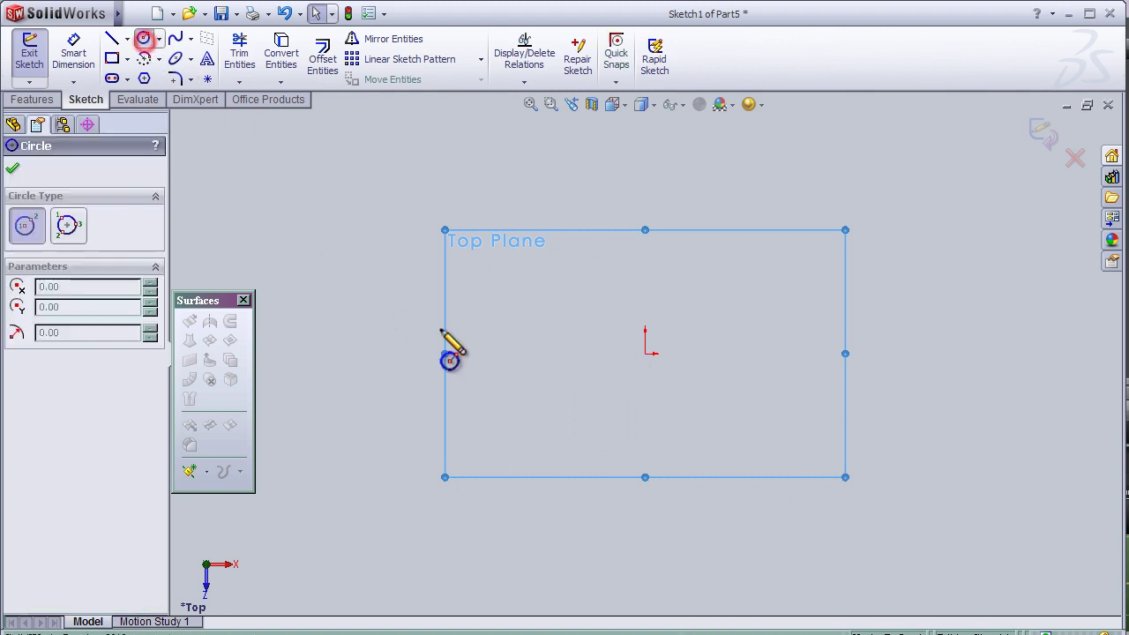
left_click(559, 353)
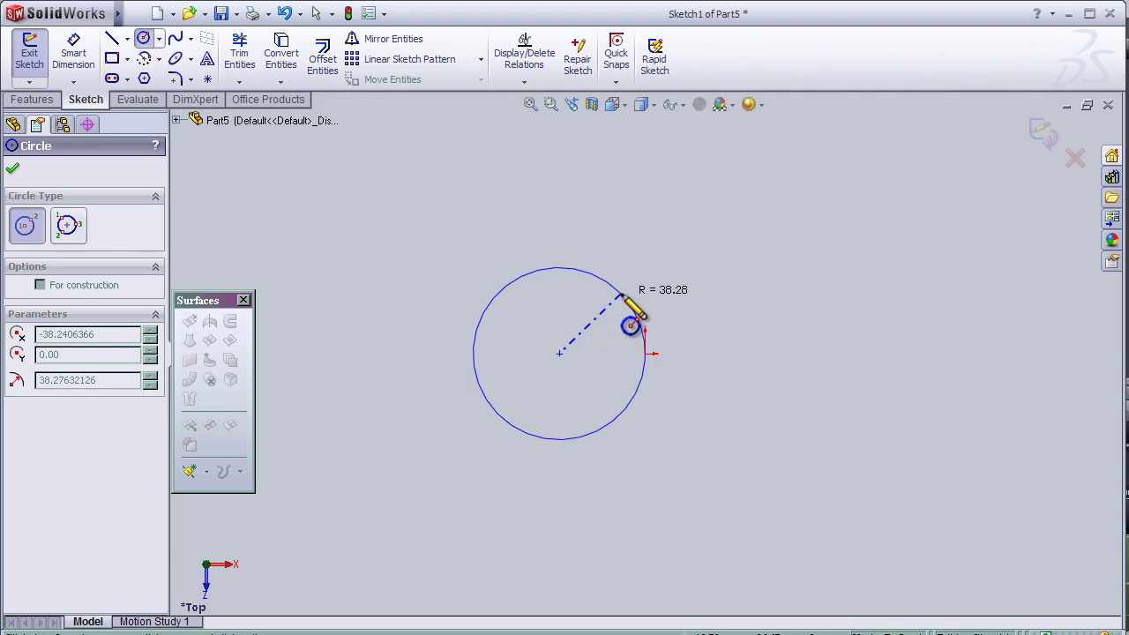
left_click(646, 354)
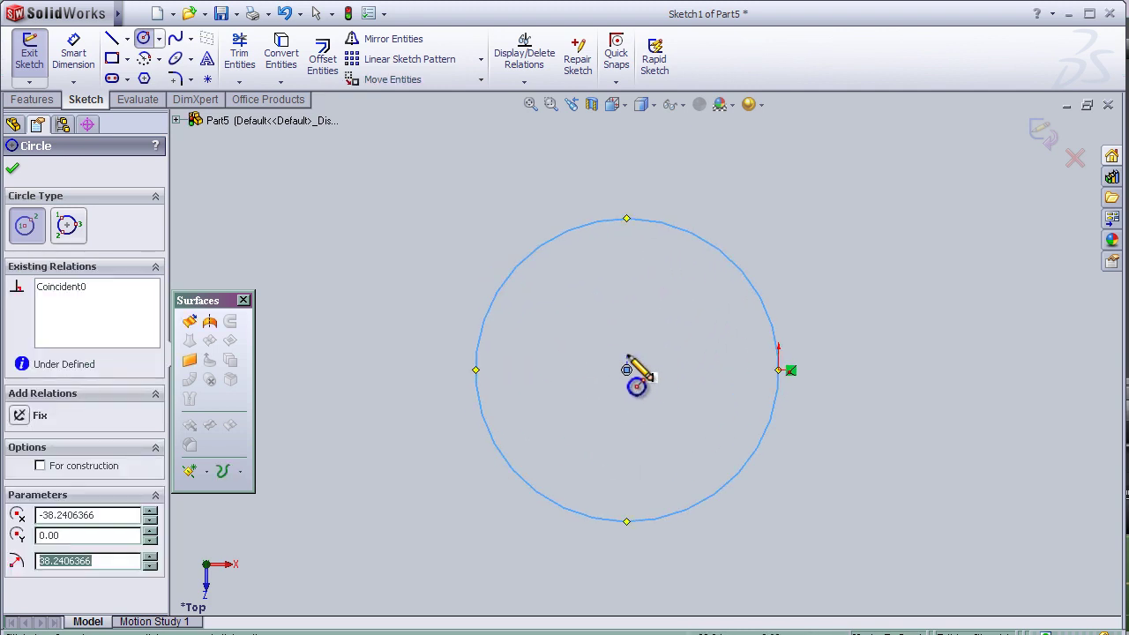
Draw a vertical construction centerline through the circle's centre.
left_click(127, 39)
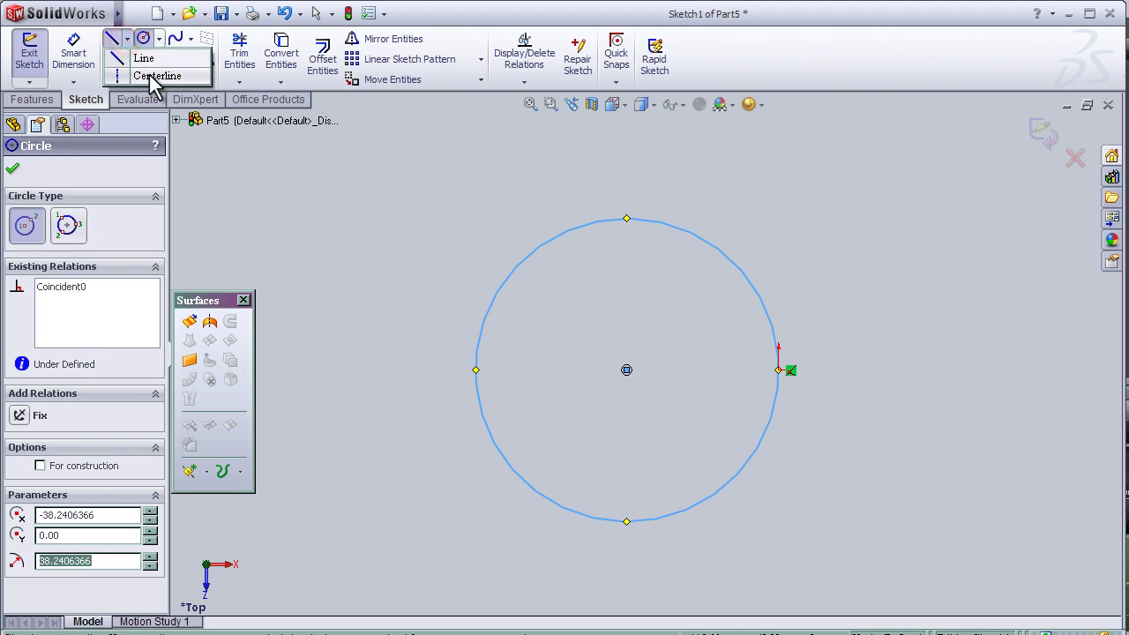
left_click(157, 76)
left_click(626, 194)
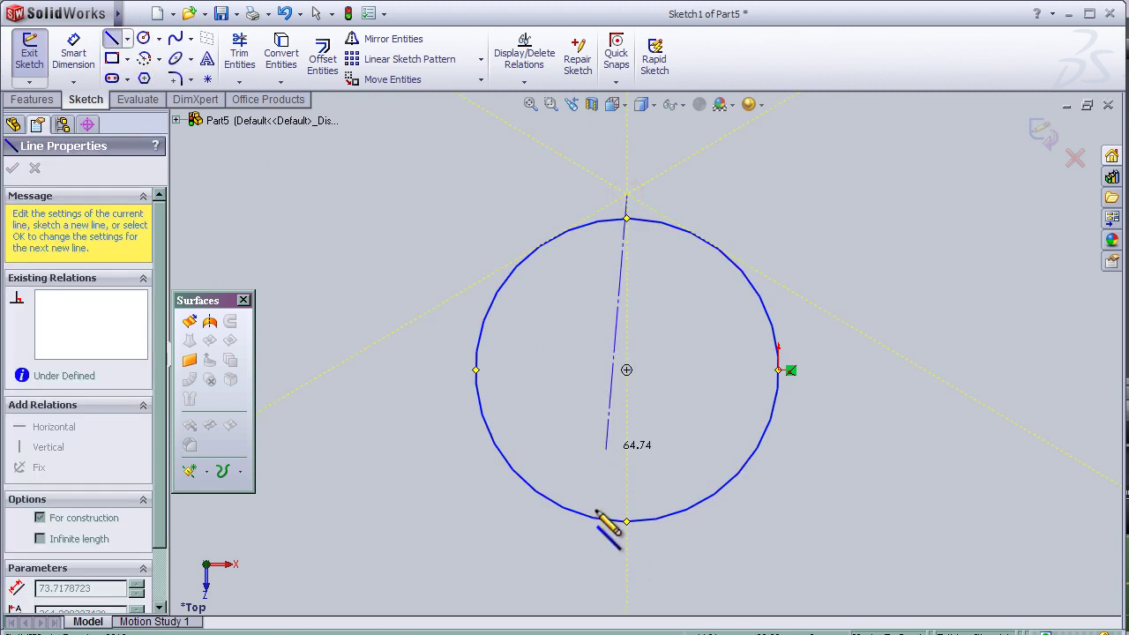
left_click(626, 543)
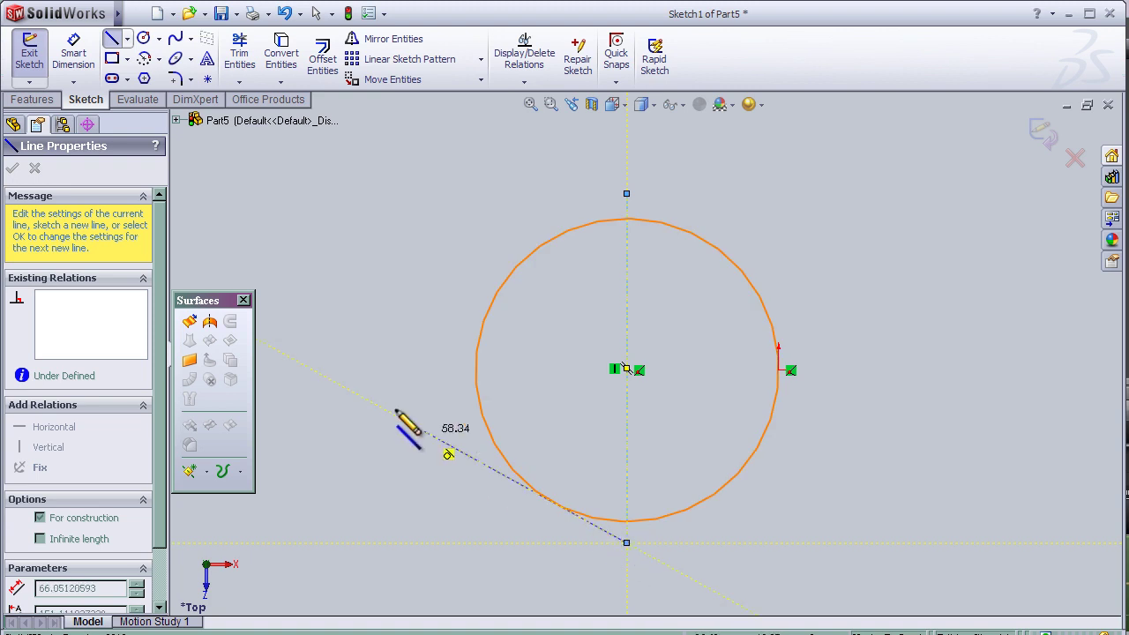
key("Escape")
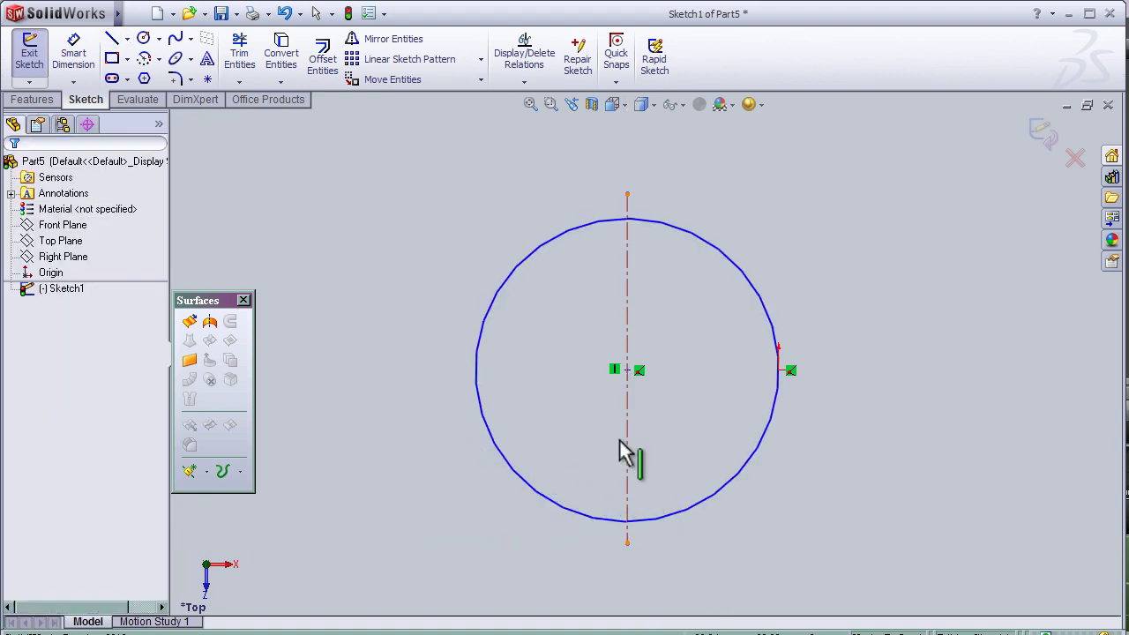
scroll(573, 393, "up", 2)
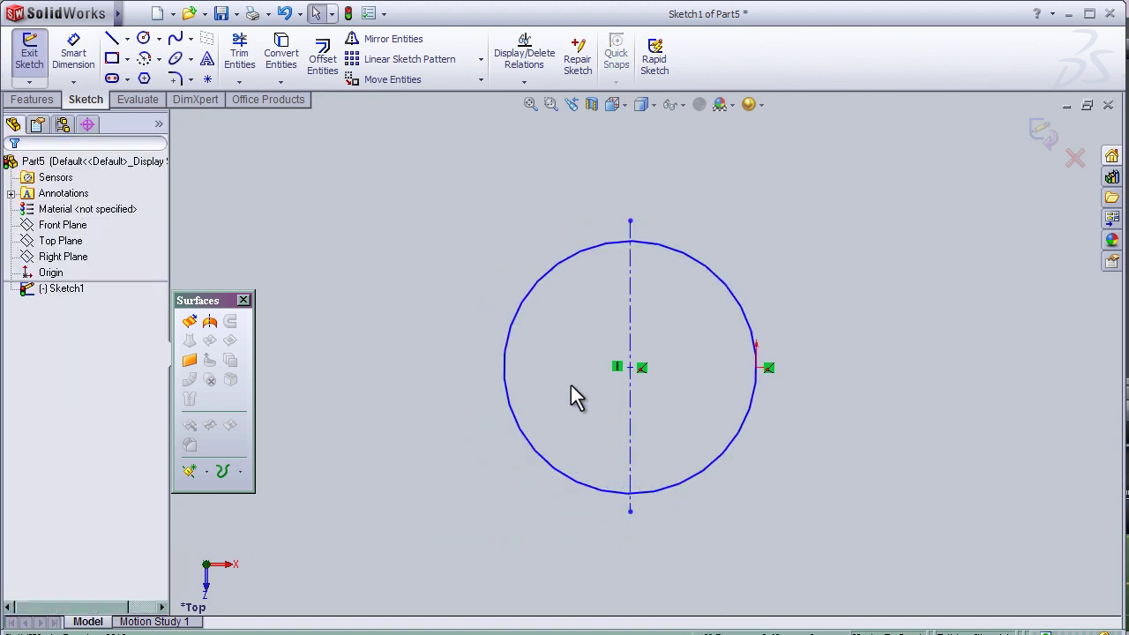
Trim away the circle's left half, leaving a right-hand arc.
left_click(239, 51)
left_click(554, 278)
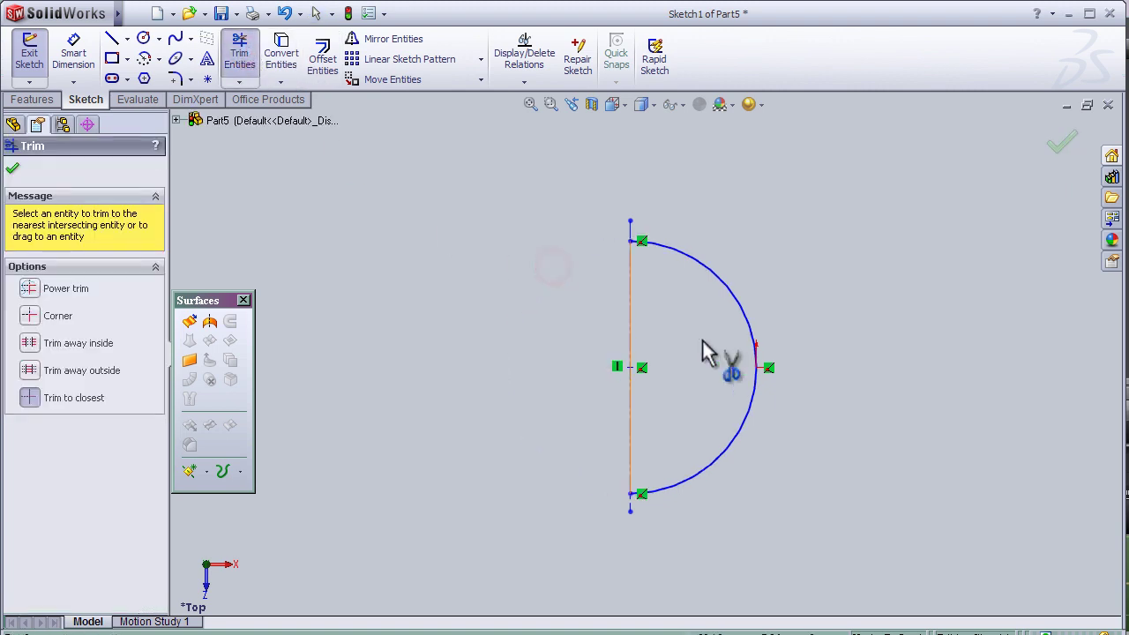
key("z")
scroll(734, 520, "down", 1)
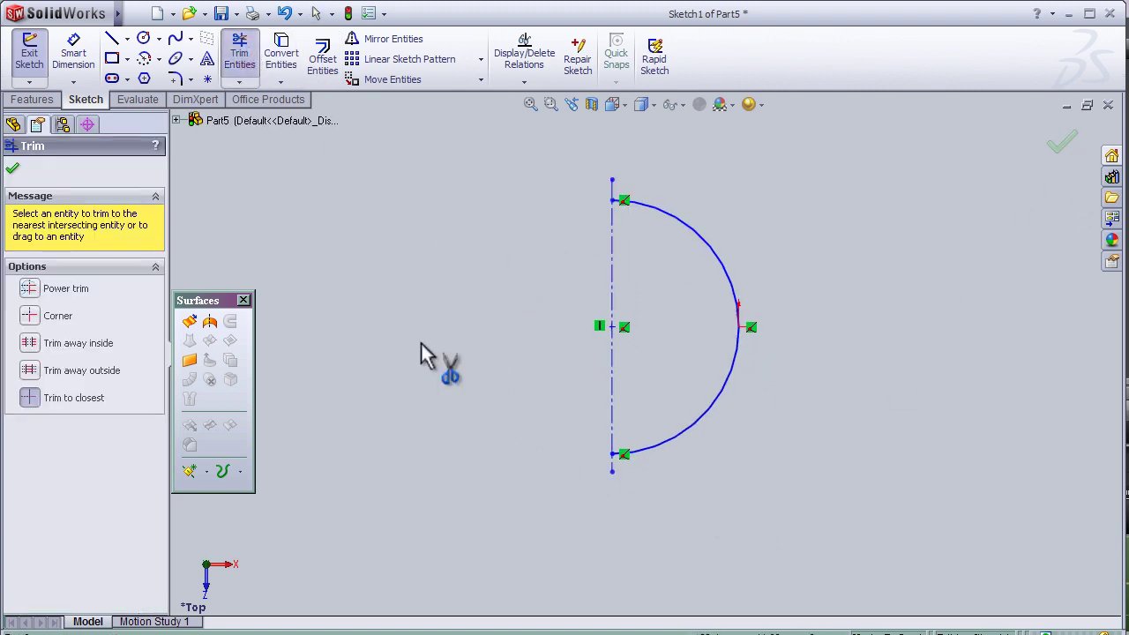
Dimension the arc's radius to 40.
left_click(87, 51)
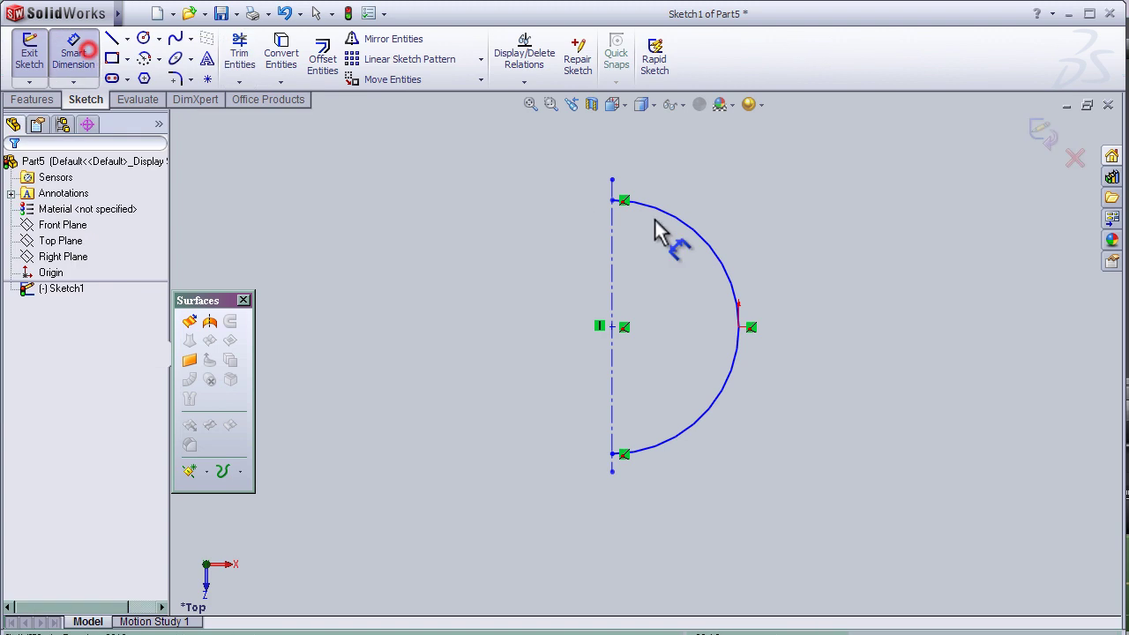
left_click(713, 245)
left_click(817, 251)
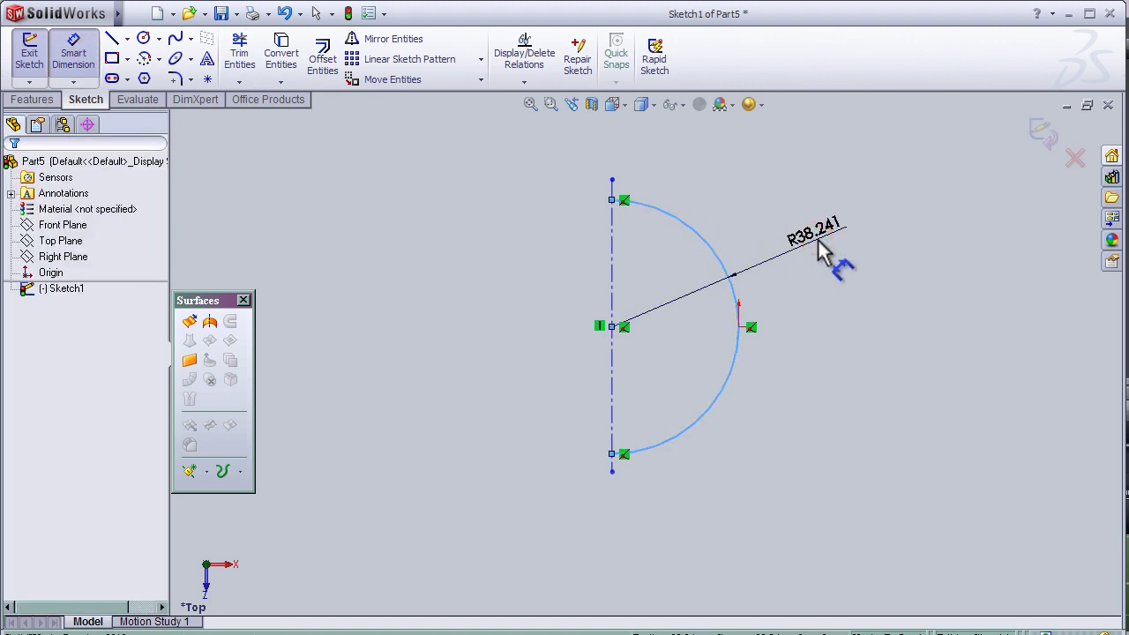
type("40")
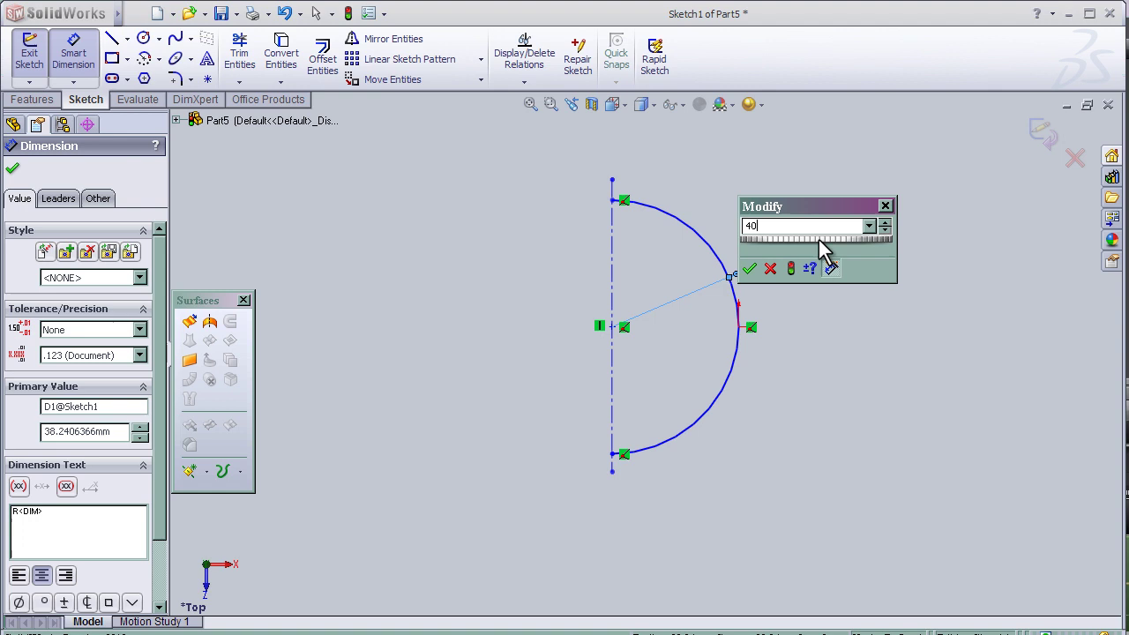
key("Return")
scroll(794, 282, "down", 2)
scroll(618, 369, "up", 2)
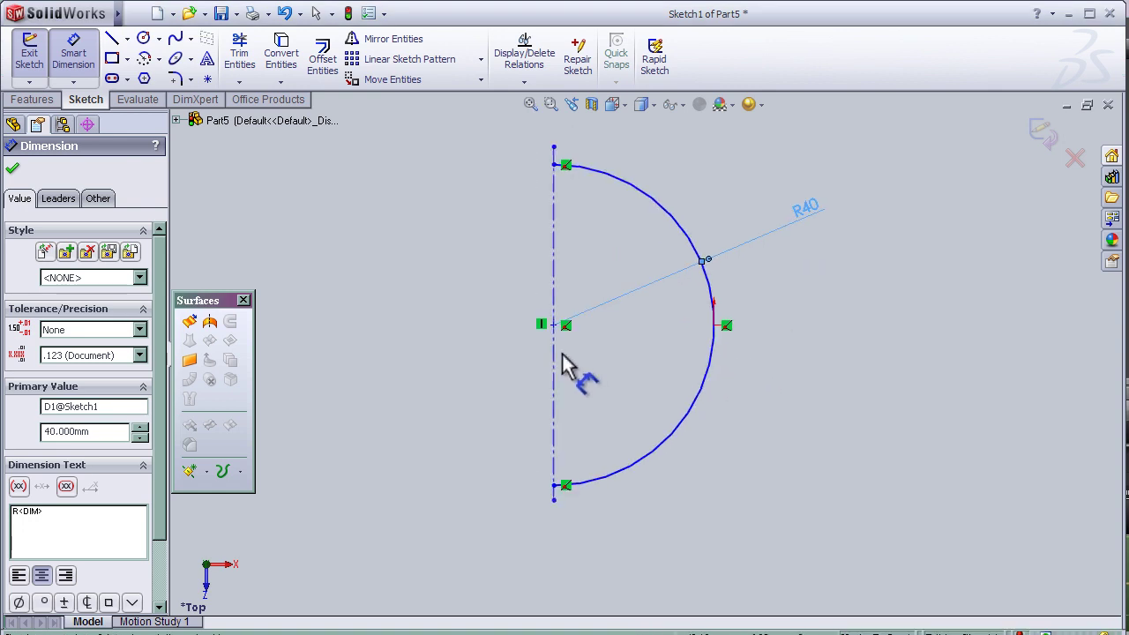
scroll(491, 381, "down", 1)
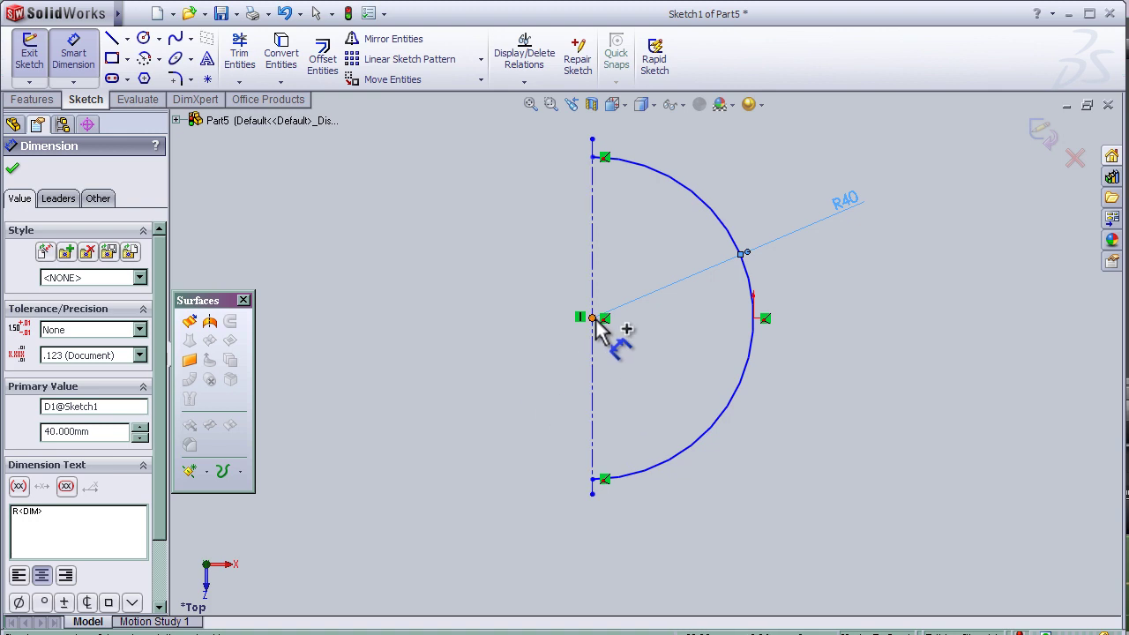
Add a Horizontal relation between the arc centre and the origin to fully define the sketch.
left_click_drag(597, 319, 757, 319)
key("Escape")
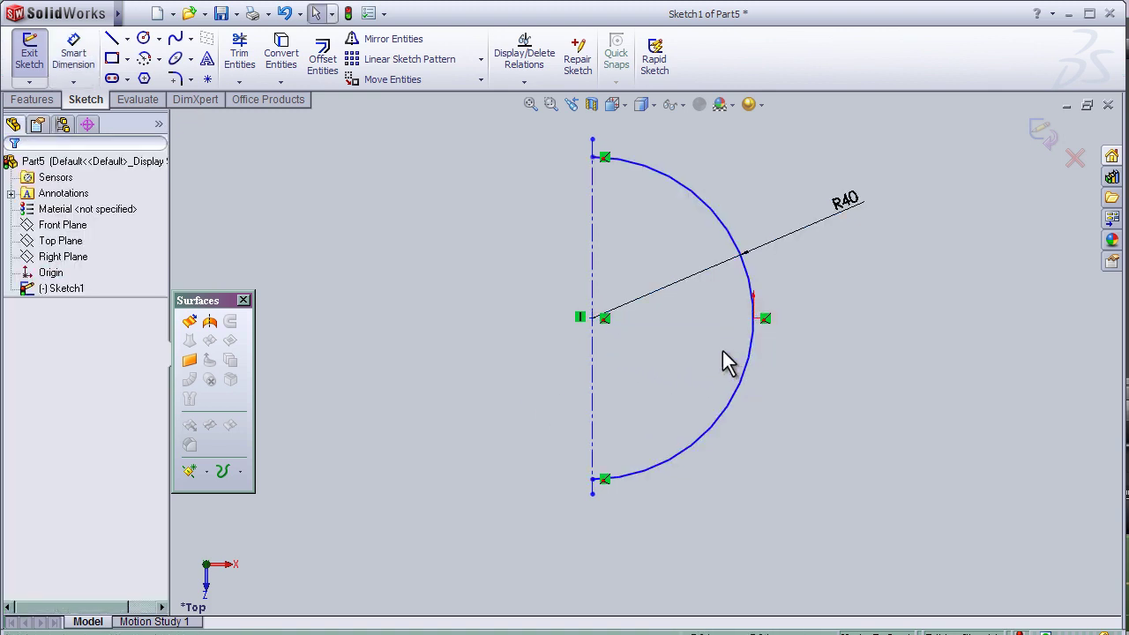
left_click(600, 322)
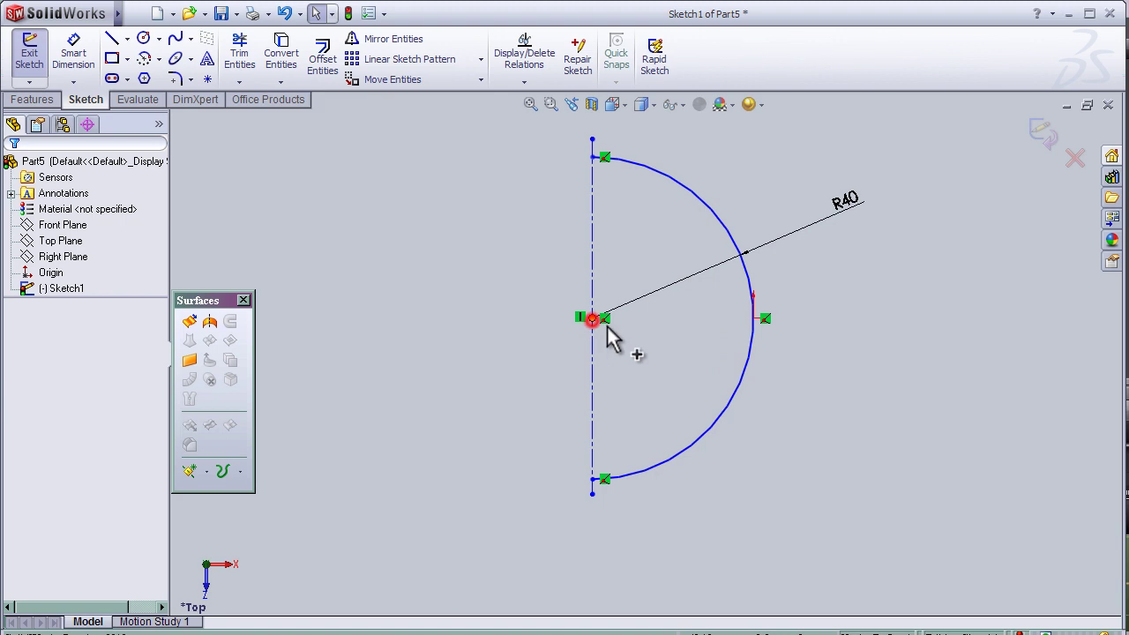
left_click(754, 318, "ctrl")
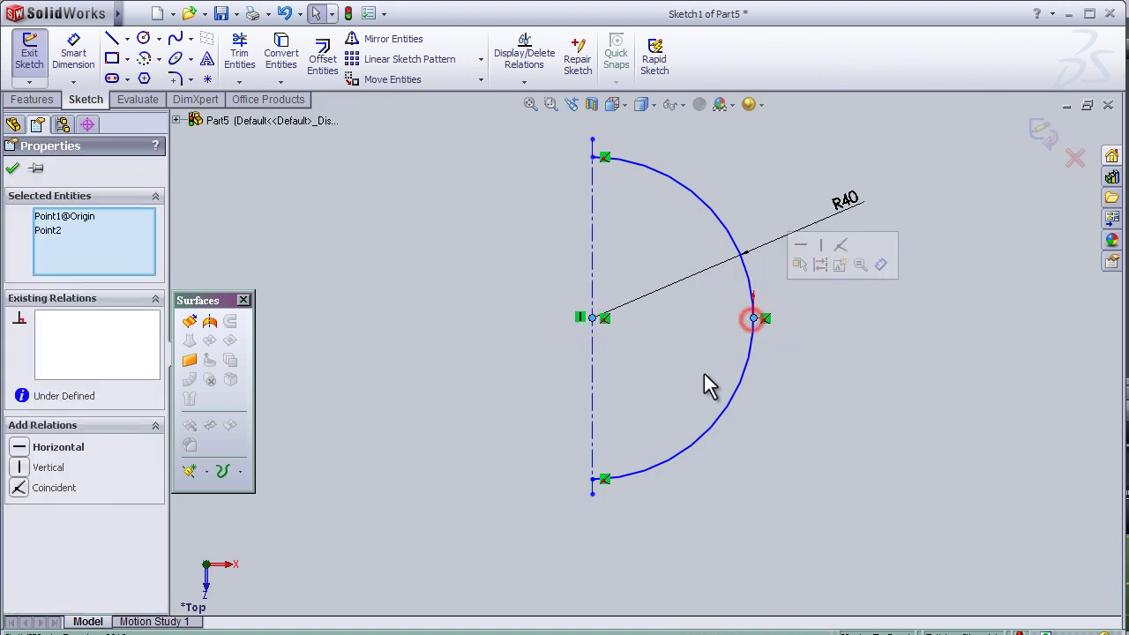
left_click(59, 447)
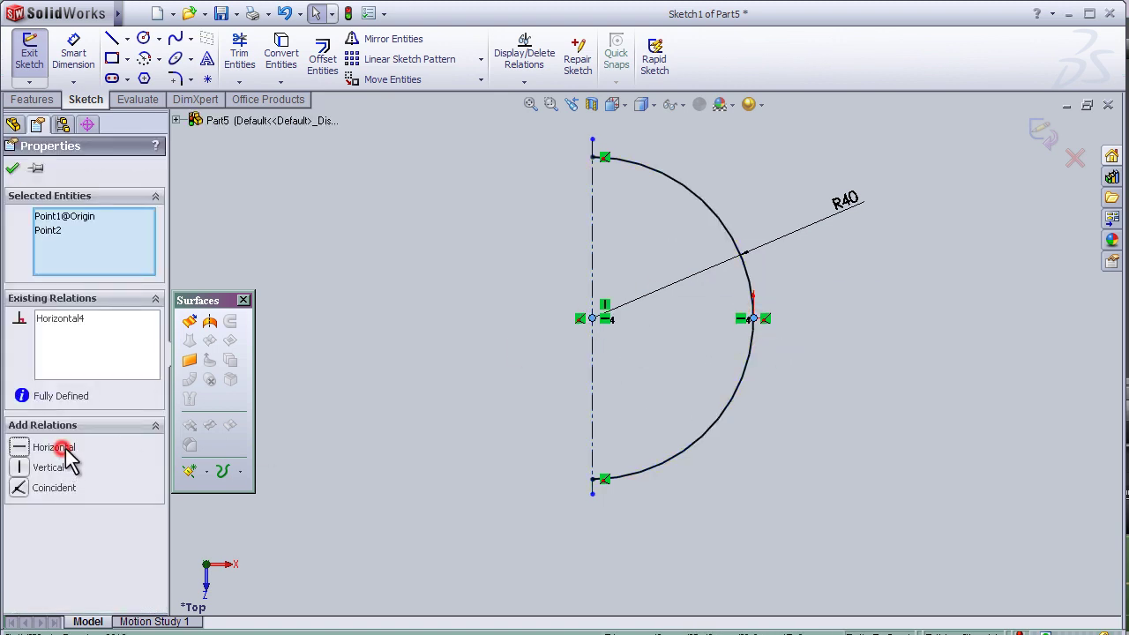
Exit Sketch1 and orbit the view around the semicircle.
left_click(1039, 132)
scroll(765, 343, "up", 3)
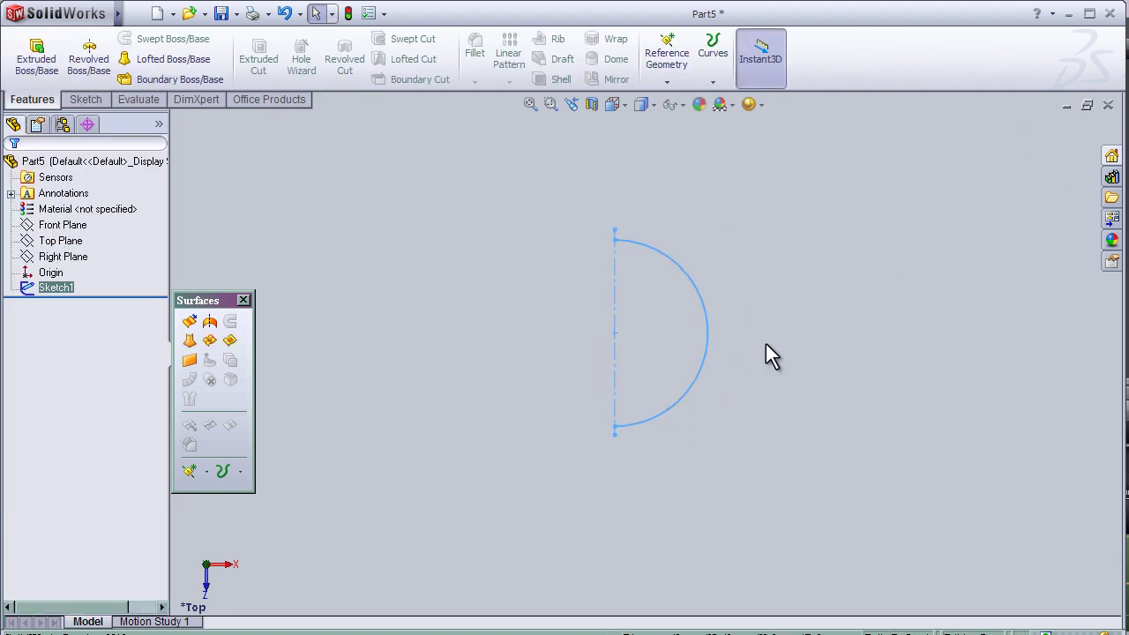
middle_click_drag(614, 399, 731, 370)
middle_click_drag(622, 396, 572, 329)
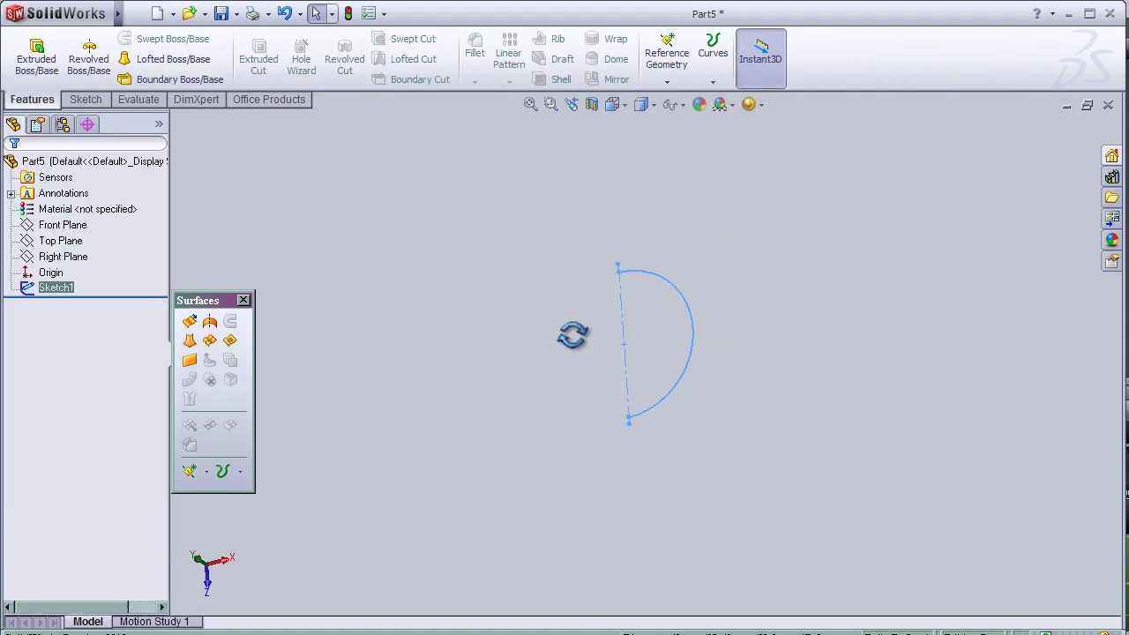
scroll(521, 386, "down", 5)
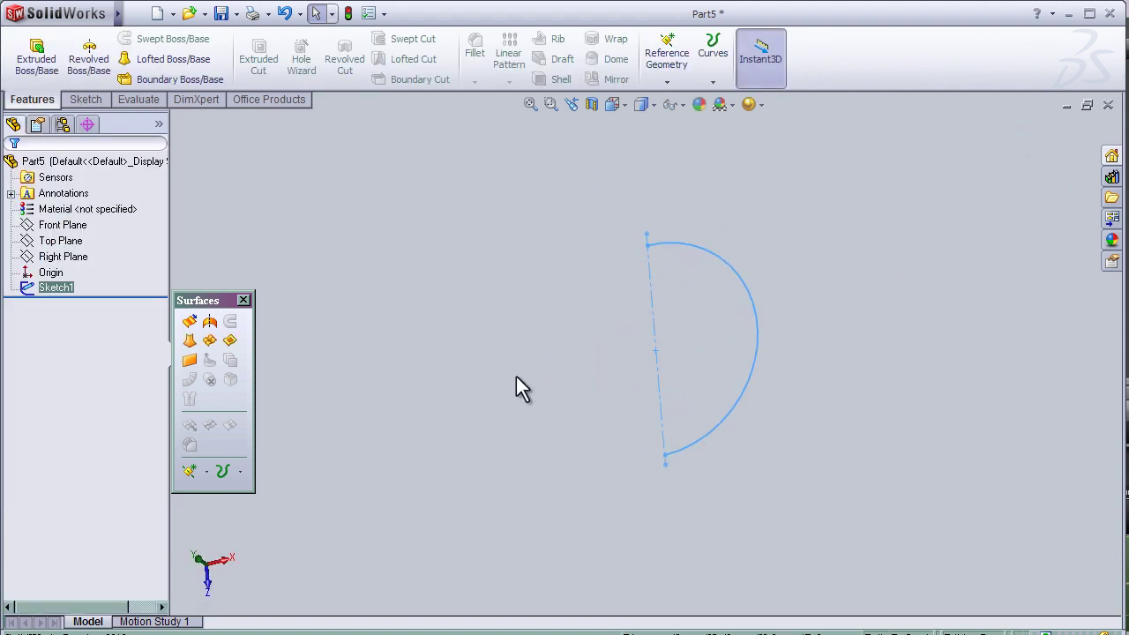
Start a sketch on the Front Plane and view it Normal To.
left_click(63, 228)
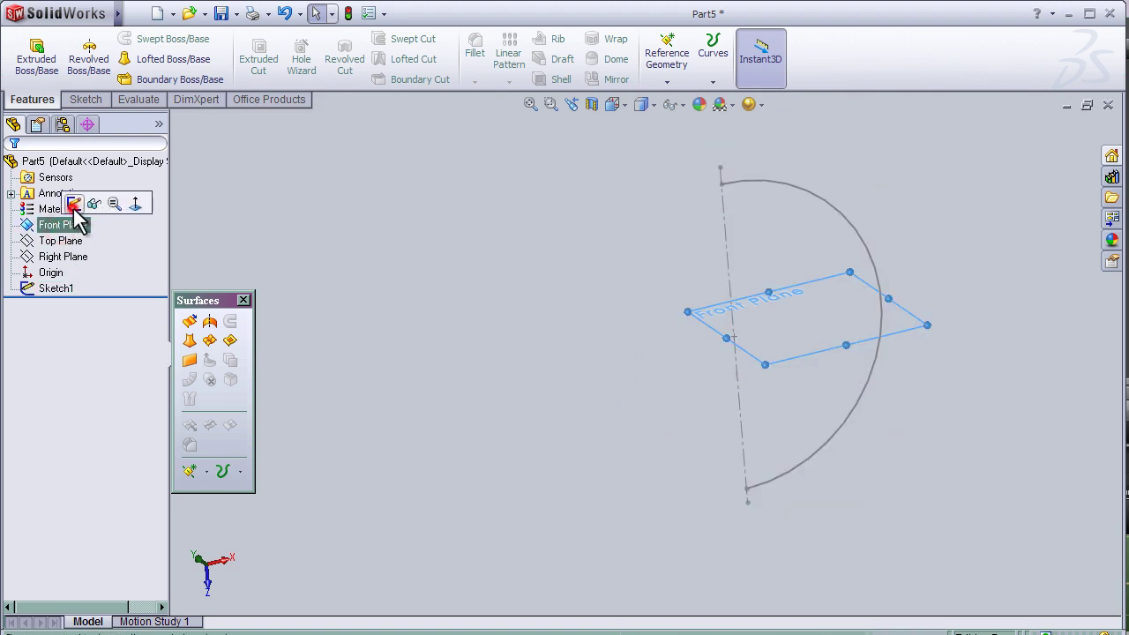
left_click(73, 205)
key("space")
left_click(386, 396)
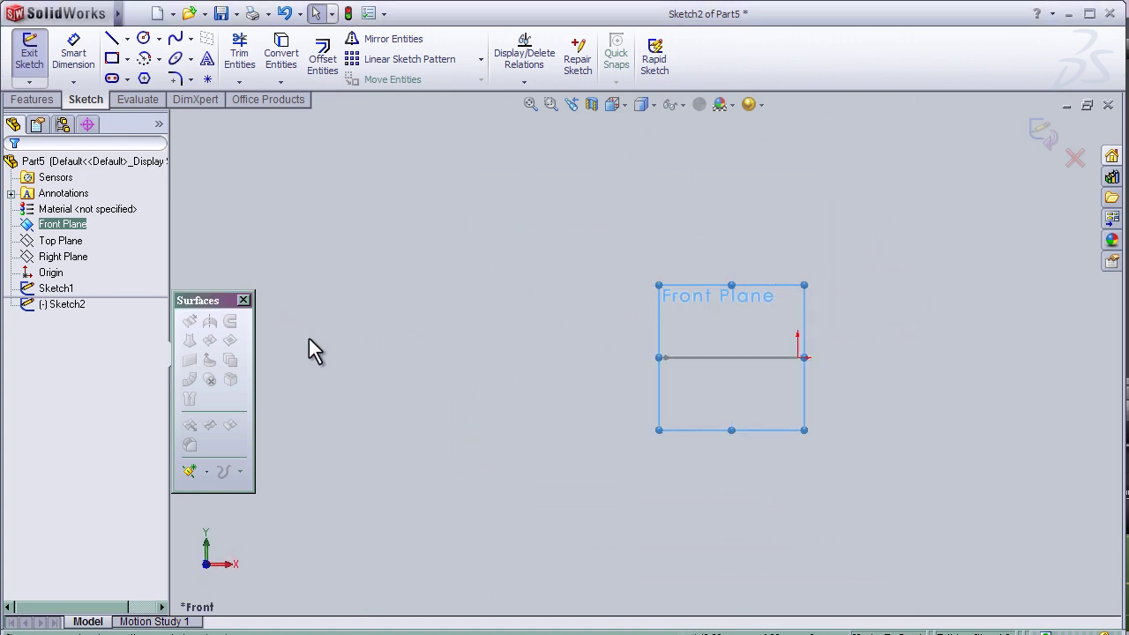
scroll(309, 338, "down", 3)
scroll(604, 370, "up", 2)
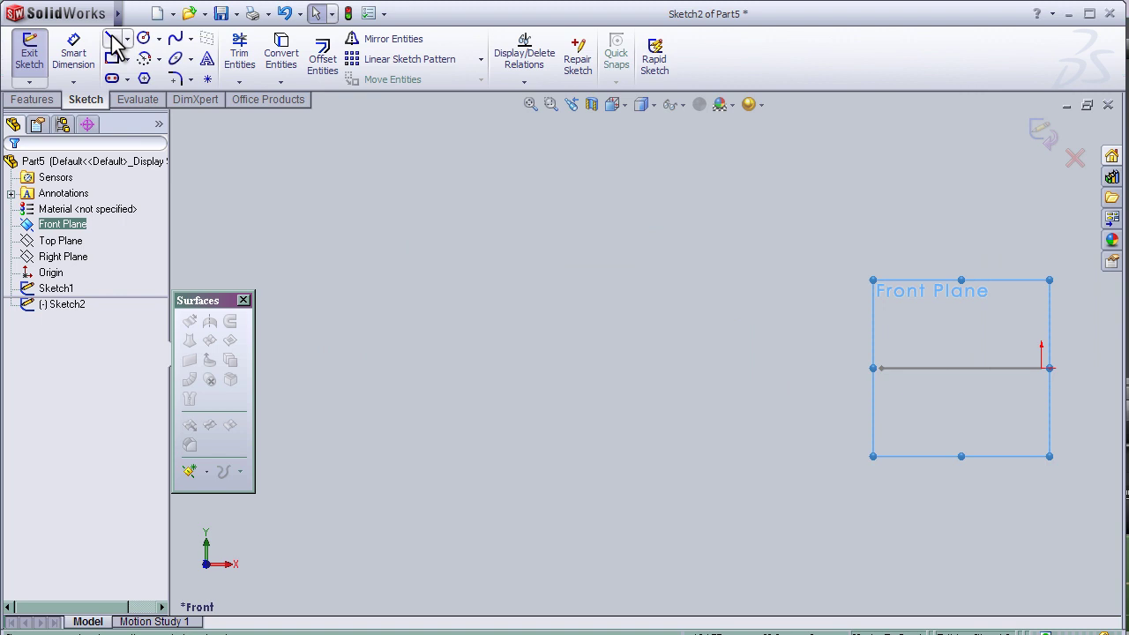
Draw a 180° centerpoint arc on the Front Plane.
left_click(144, 58)
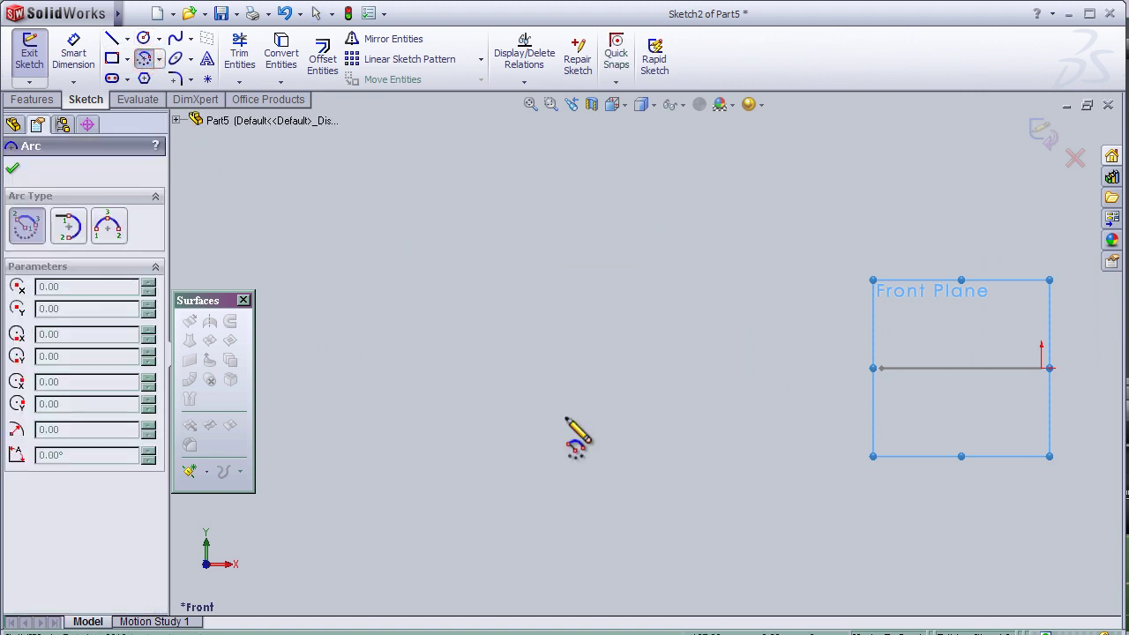
left_click(645, 368)
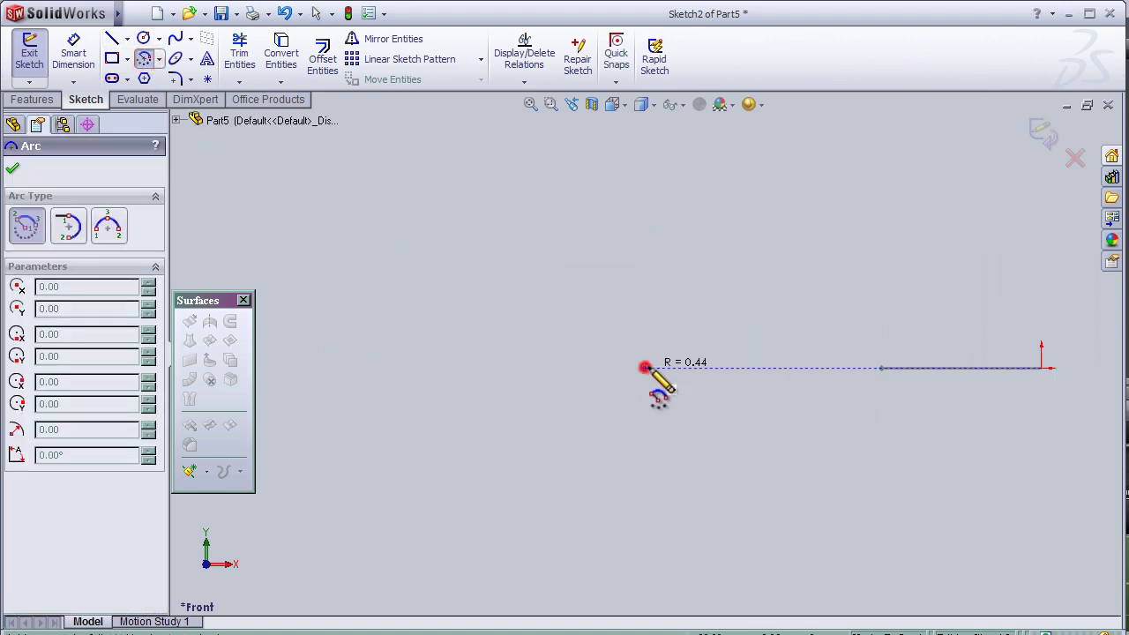
left_click(1042, 368)
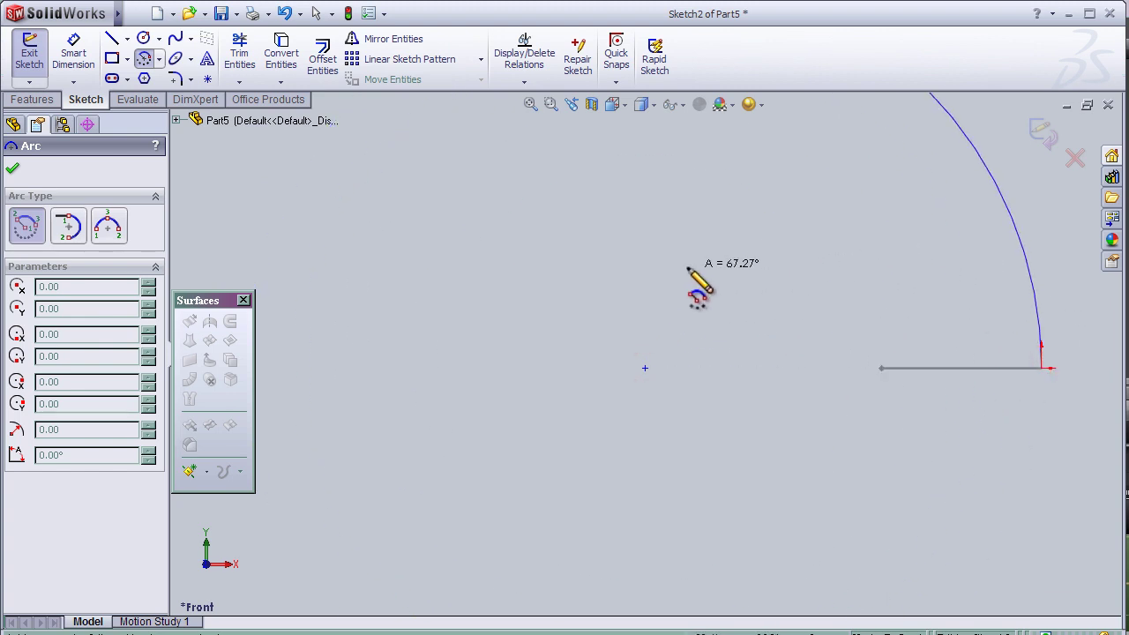
scroll(688, 268, "up", 4)
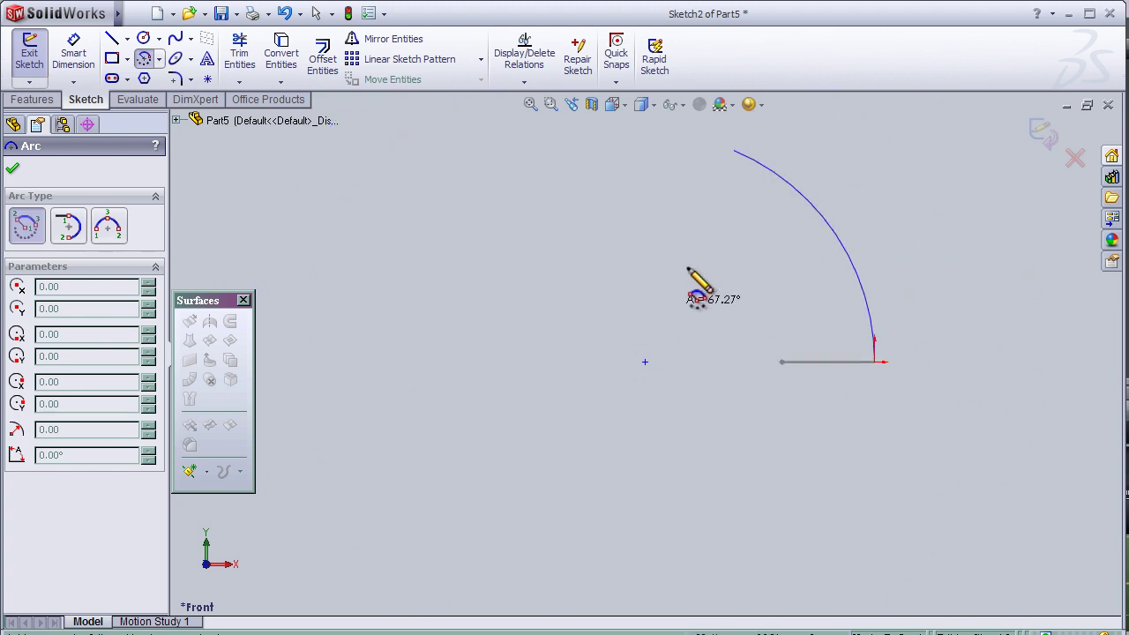
left_click(415, 362)
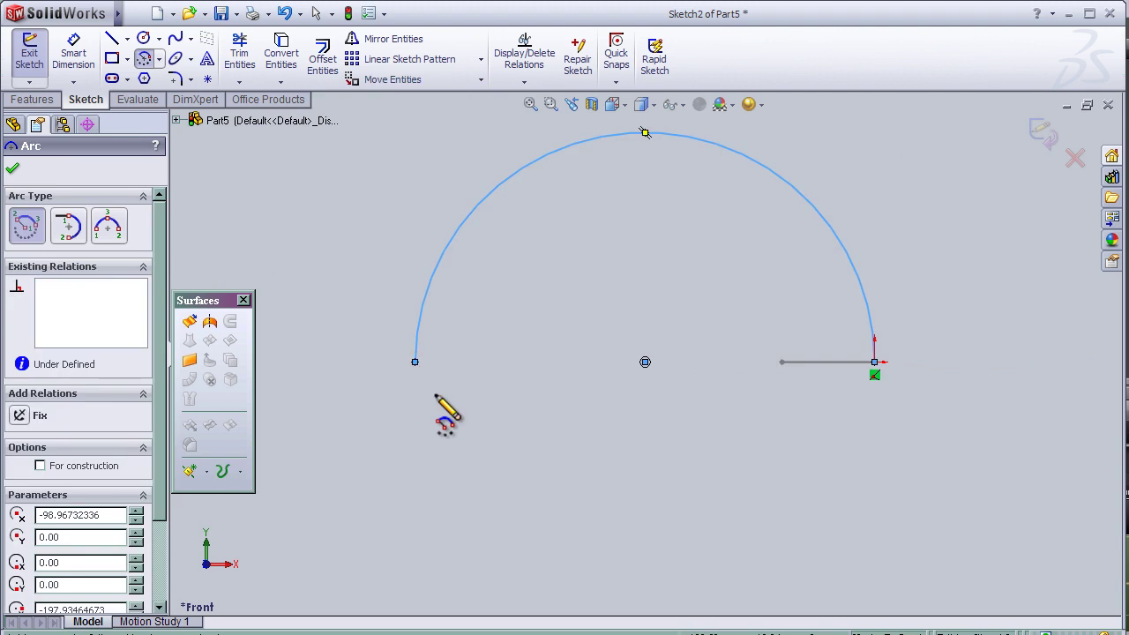
key("Escape")
key("z")
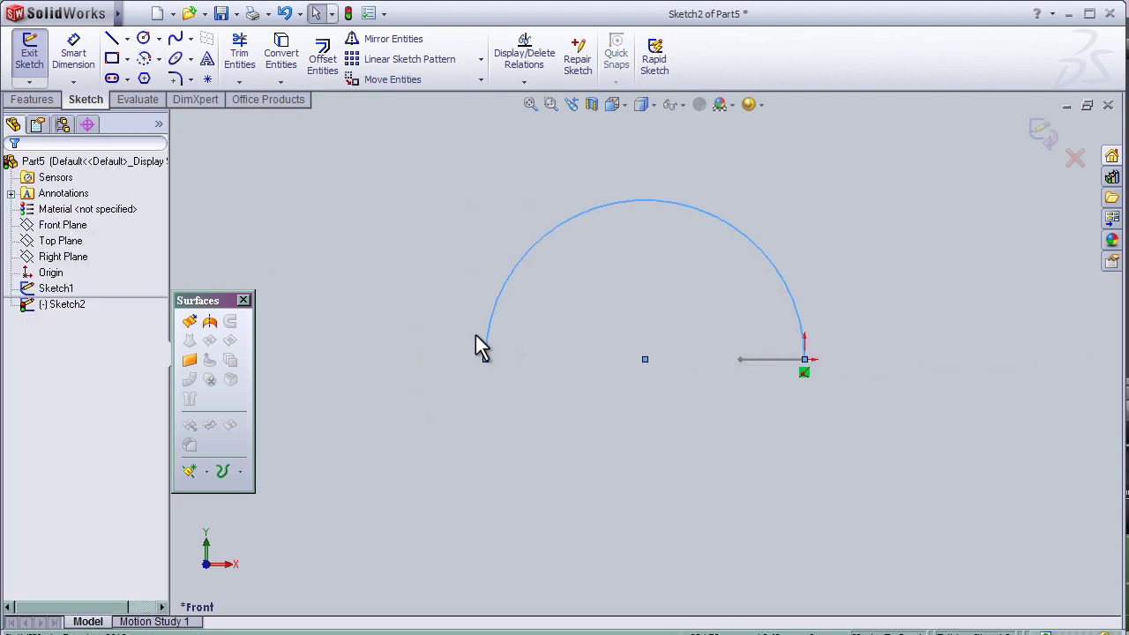
Dimension the arc's radius to 100 mm.
left_click(74, 54)
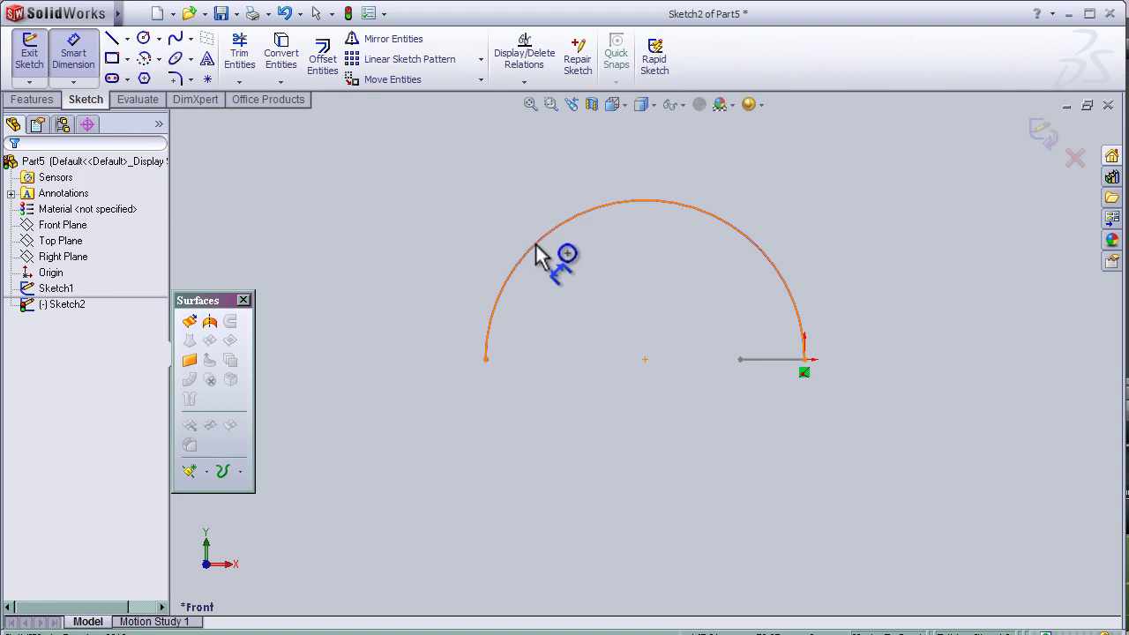
left_click(536, 248)
left_click(498, 224)
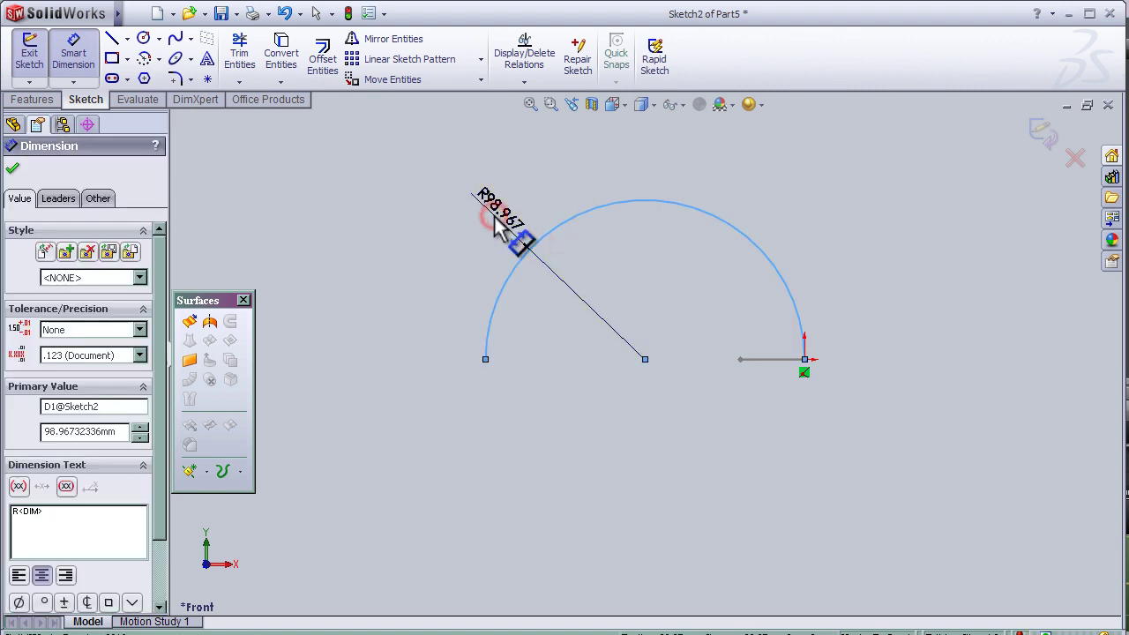
type("100")
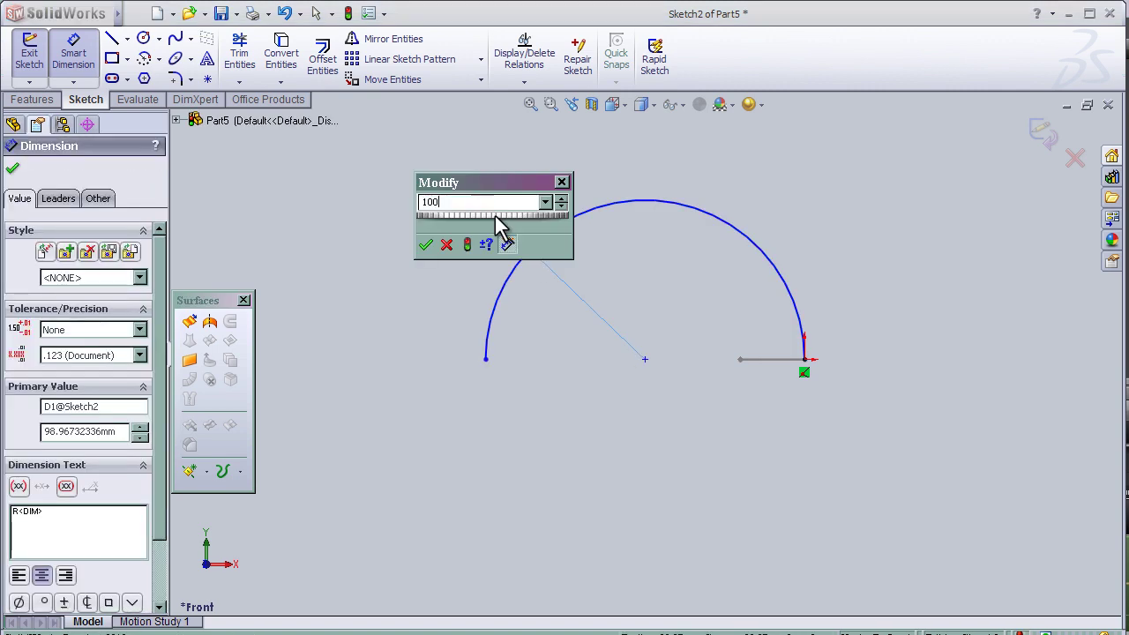
key("Return")
scroll(866, 317, "down", 1)
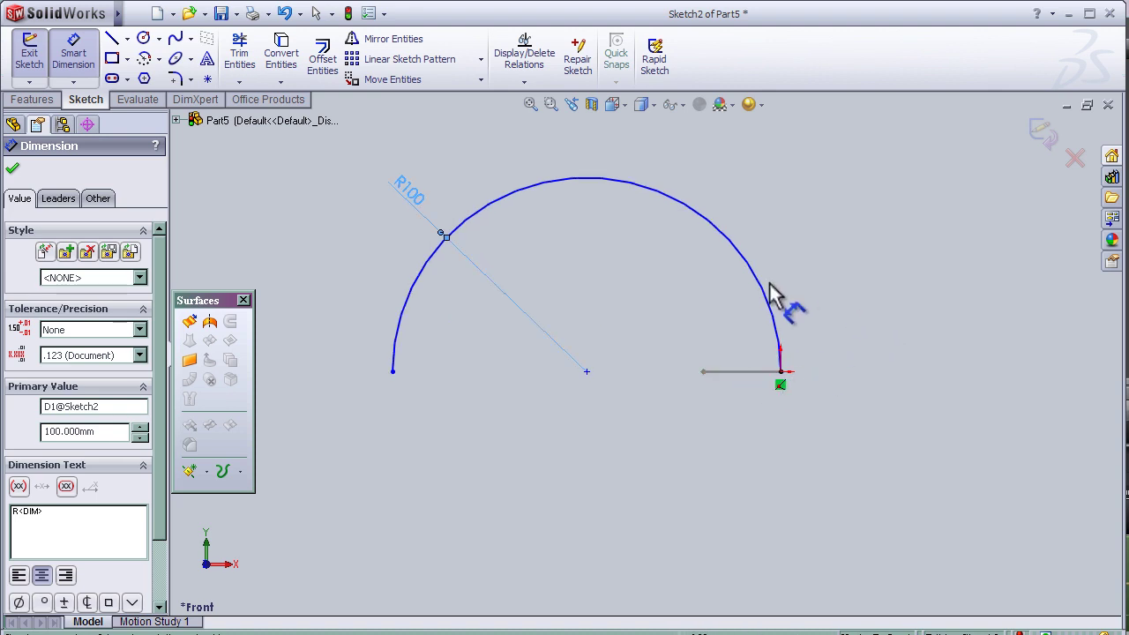
key("Escape")
key("Escape")
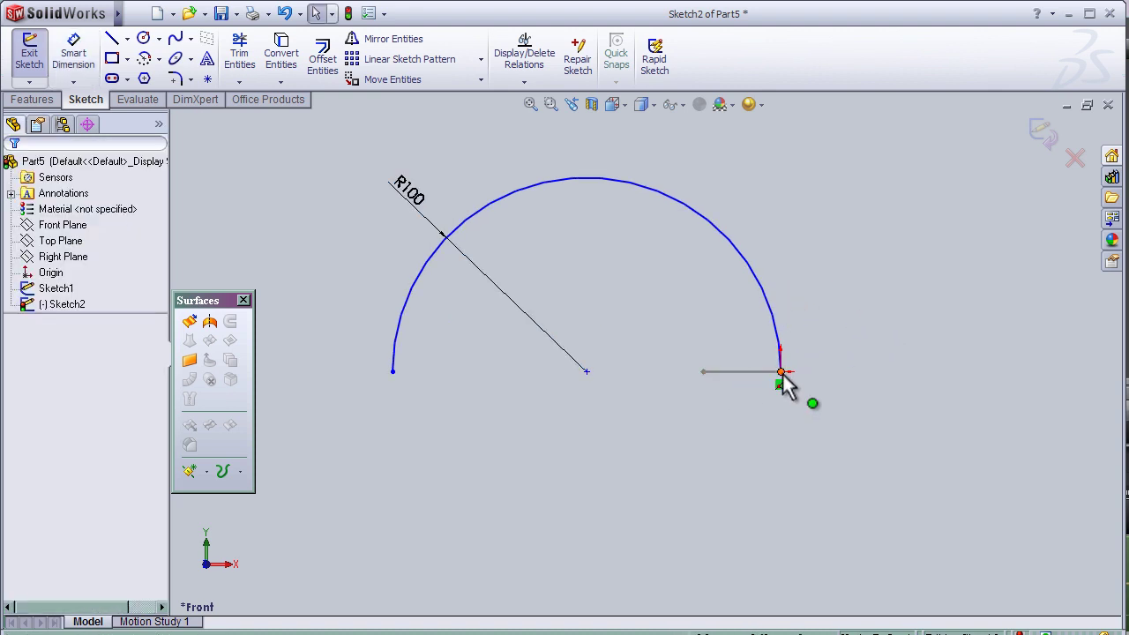
Make the arc's two endpoints and centre Horizontal, then exit Sketch2.
left_click(781, 373)
left_click(588, 373, "ctrl")
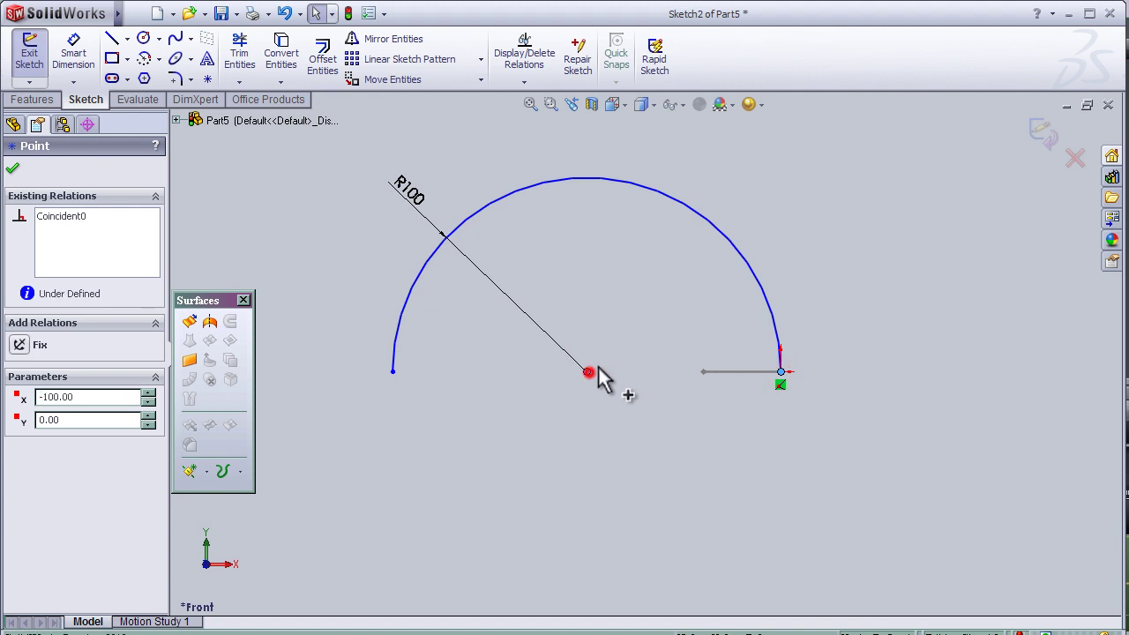
left_click(393, 372, "ctrl")
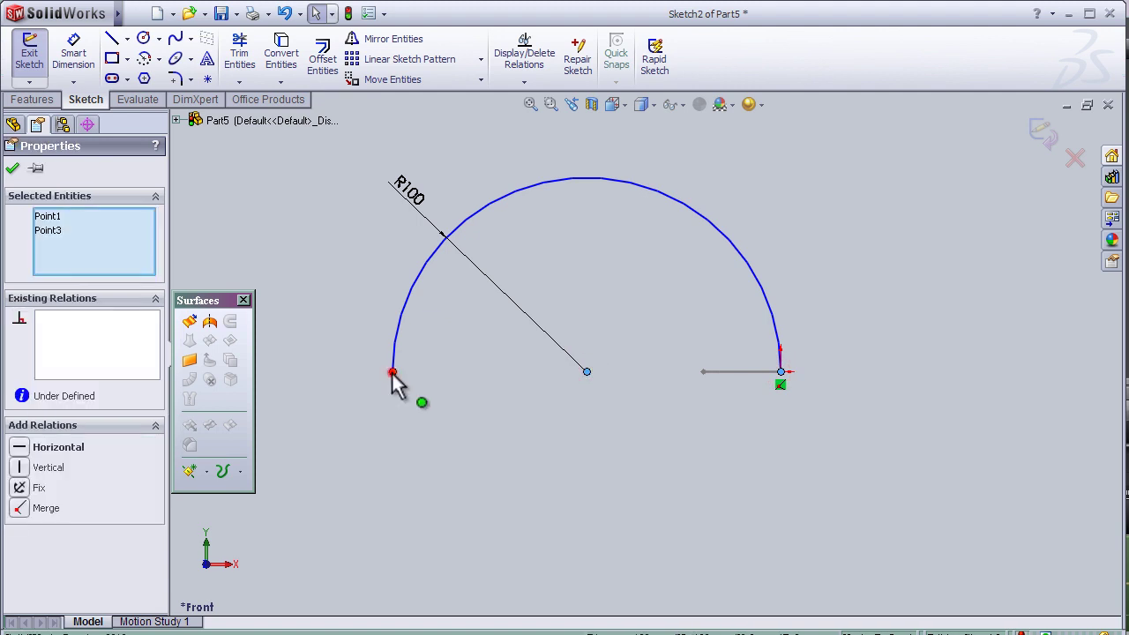
left_click(71, 448)
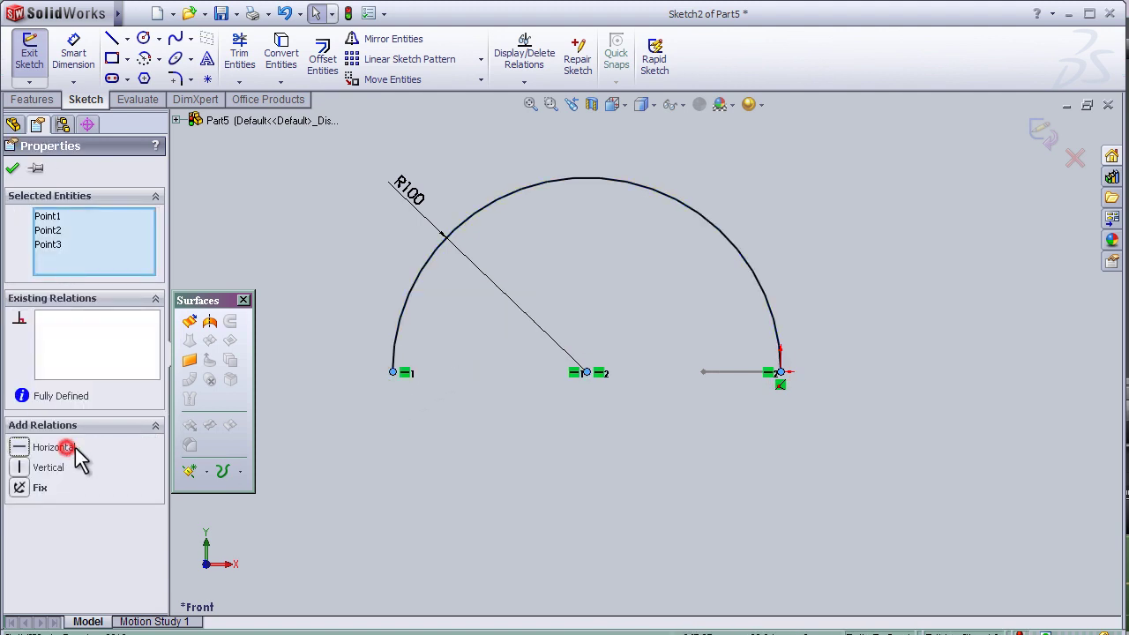
left_click(1041, 134)
Orbit until the D-shaped profile faces the viewer and begin a Swept Surface.
mouse_move(762, 234)
middle_mouse_down()
mouse_move(768, 189)
mouse_move(772, 300)
mouse_move(585, 355)
mouse_move(567, 431)
mouse_move(517, 393)
middle_mouse_up()
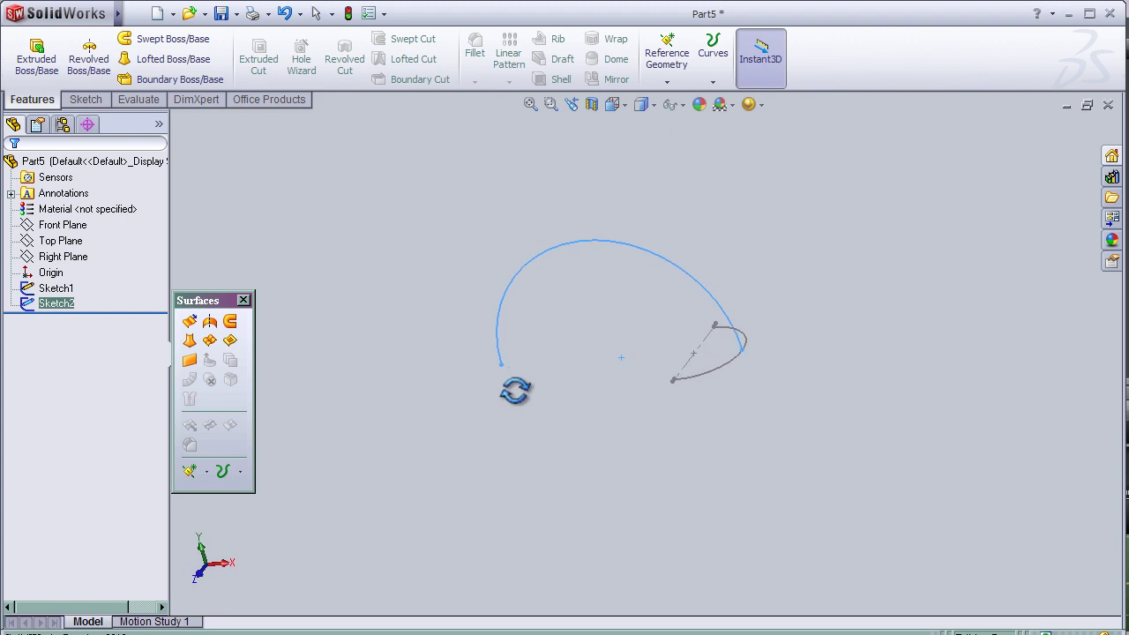
middle_click_drag(586, 244, 532, 452)
scroll(533, 453, "down", 2)
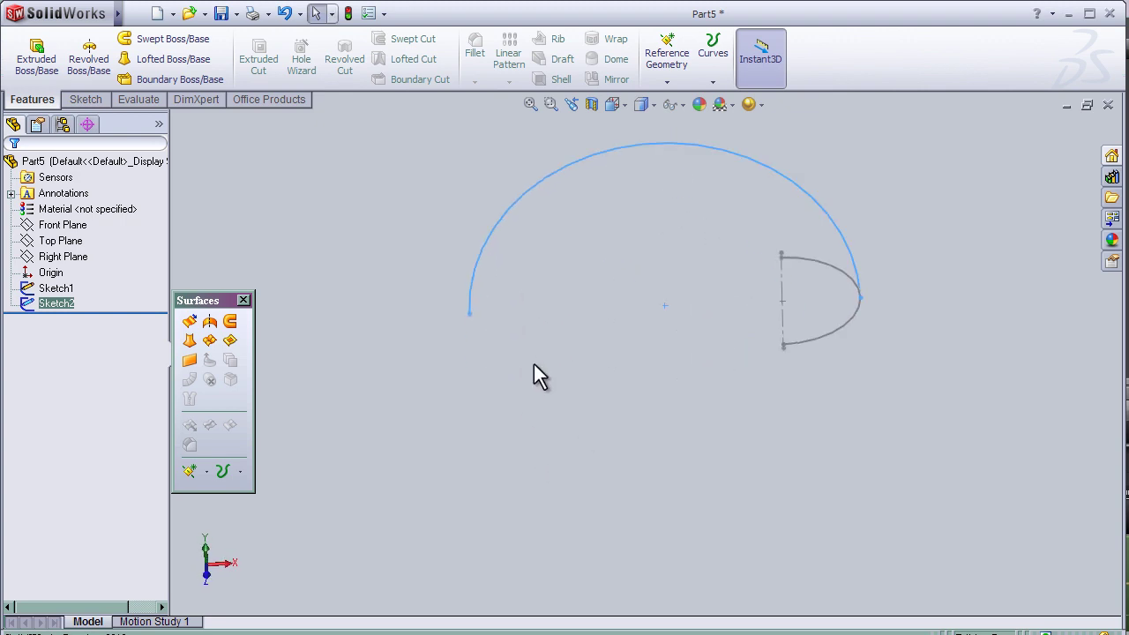
left_click(231, 325)
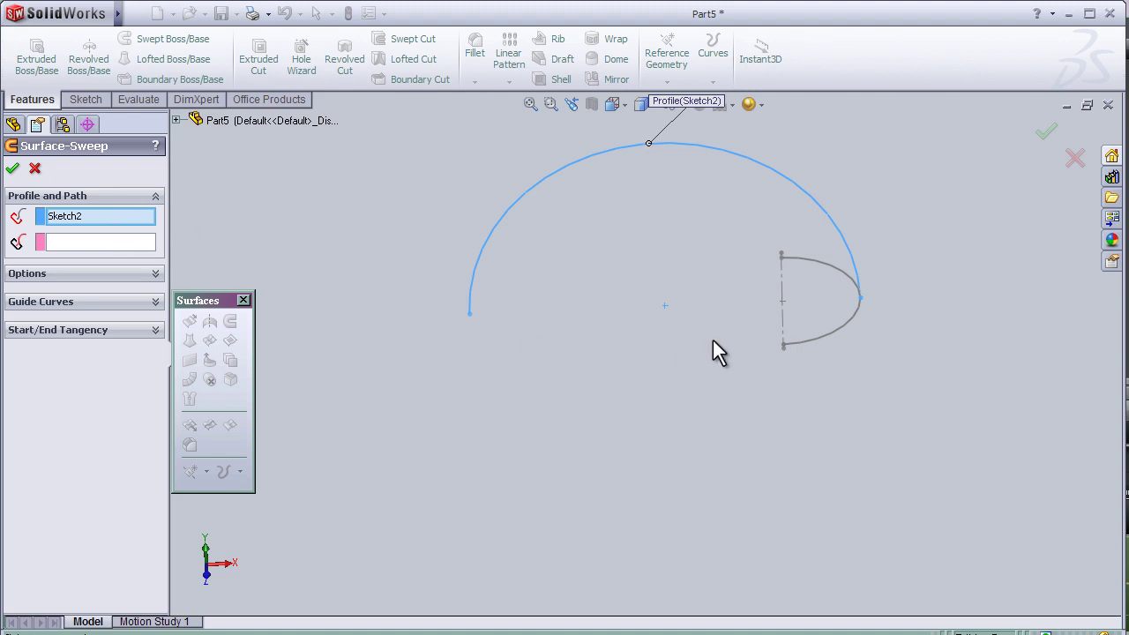
Use Sketch1 as the sweep profile and the Sketch2 arc as the path, inspecting the preview.
left_click(826, 338)
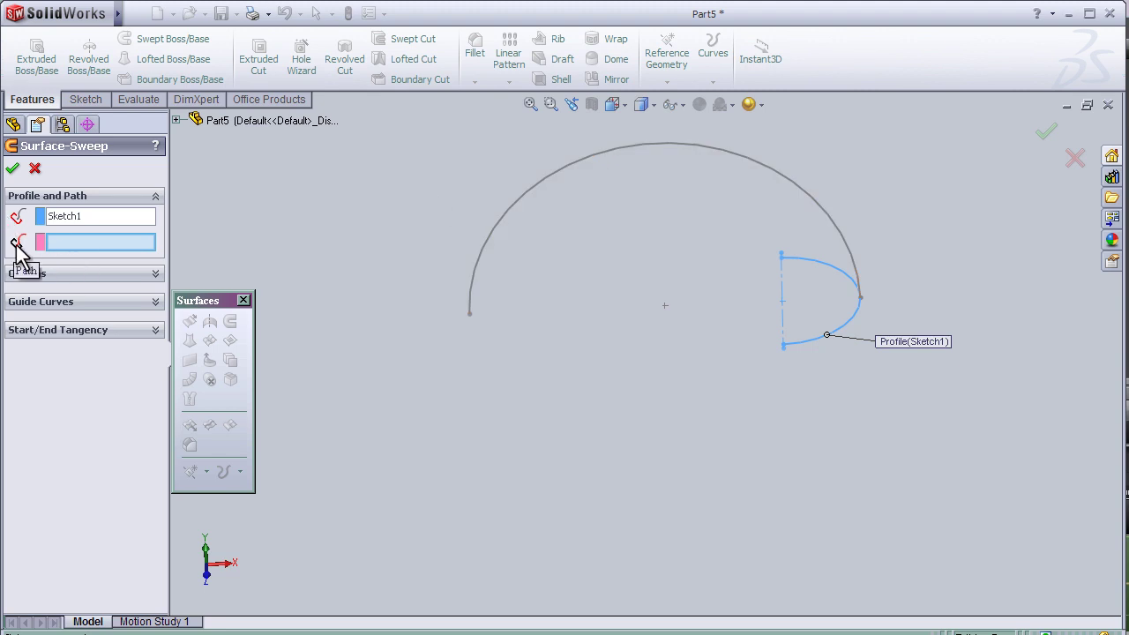
left_click(542, 180)
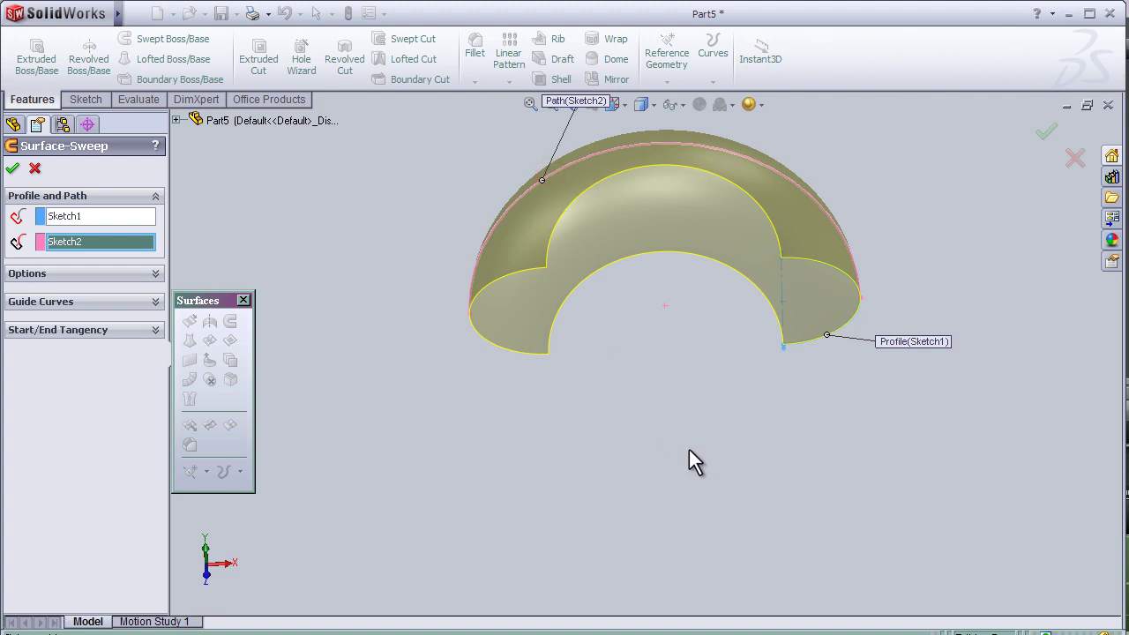
middle_click_drag(689, 449, 820, 387)
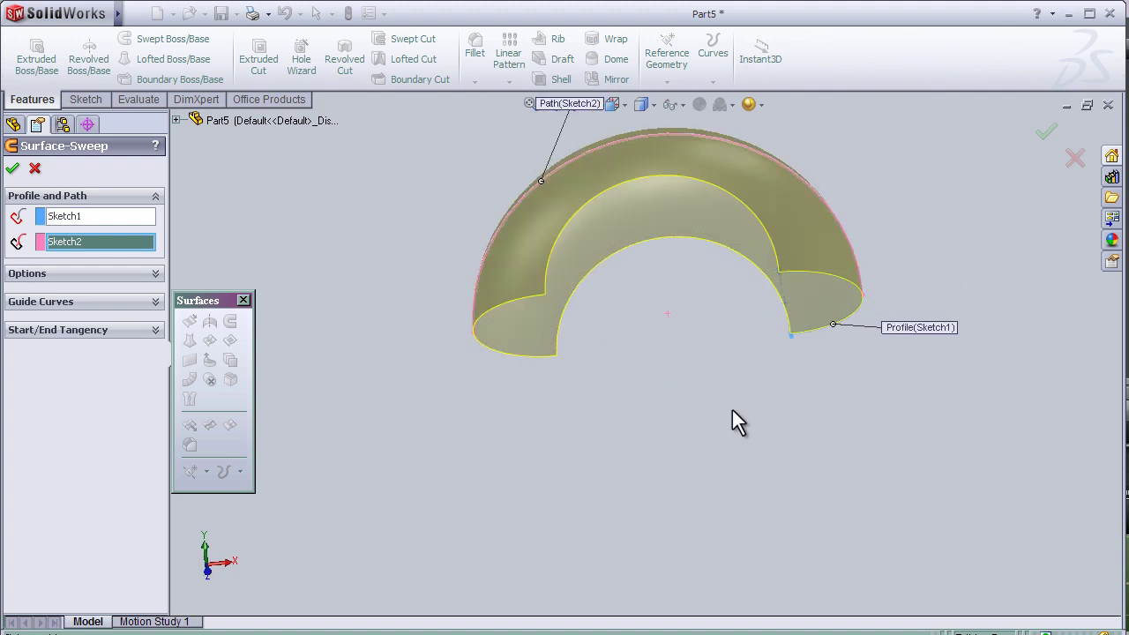
scroll(590, 415, "up", 2)
middle_click_drag(590, 416, 911, 256)
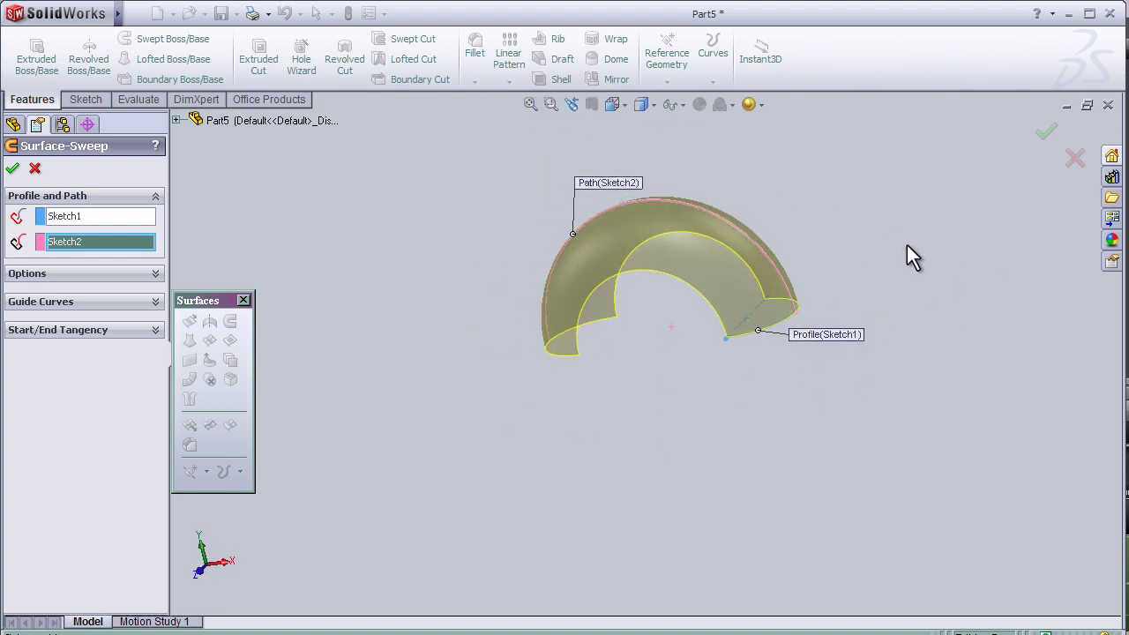
Accept Surface-Sweep1, switch to Isometric view, and begin a Ruled Surface.
left_click(1047, 137)
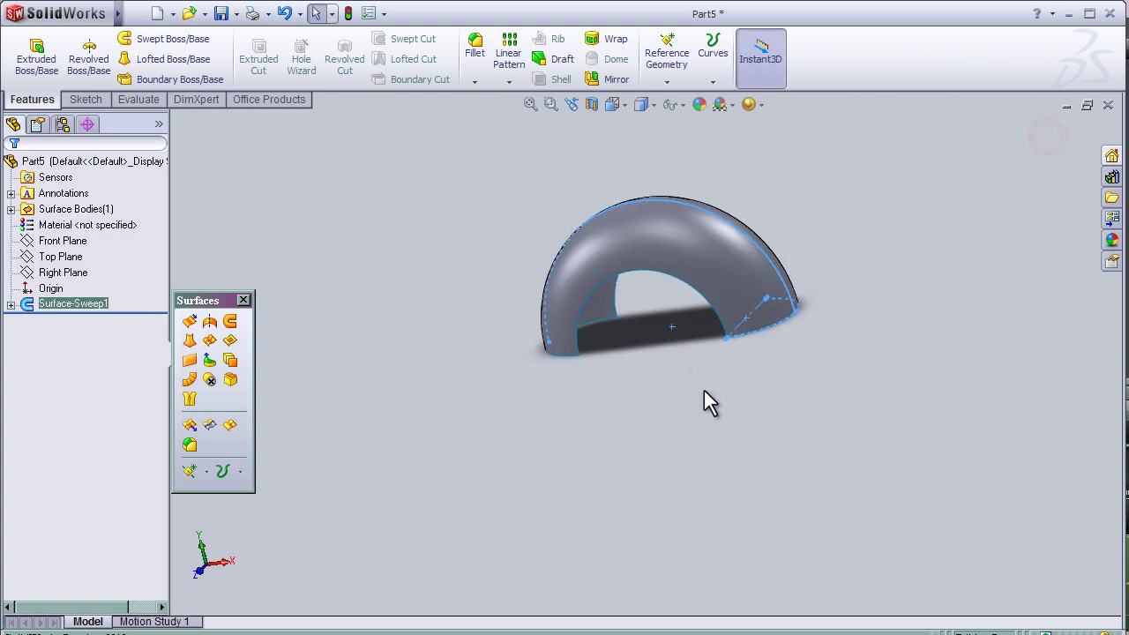
mouse_move(708, 403)
middle_mouse_down()
mouse_move(768, 444)
mouse_move(663, 414)
middle_mouse_up()
scroll(661, 401, "down", 3)
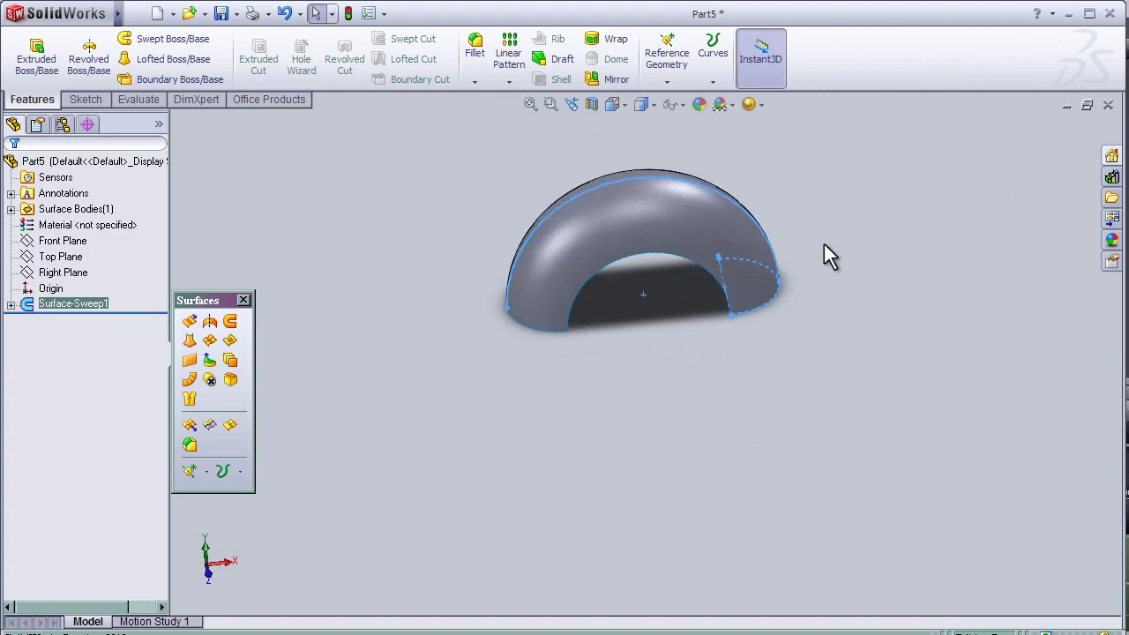
key("space")
left_click(815, 479)
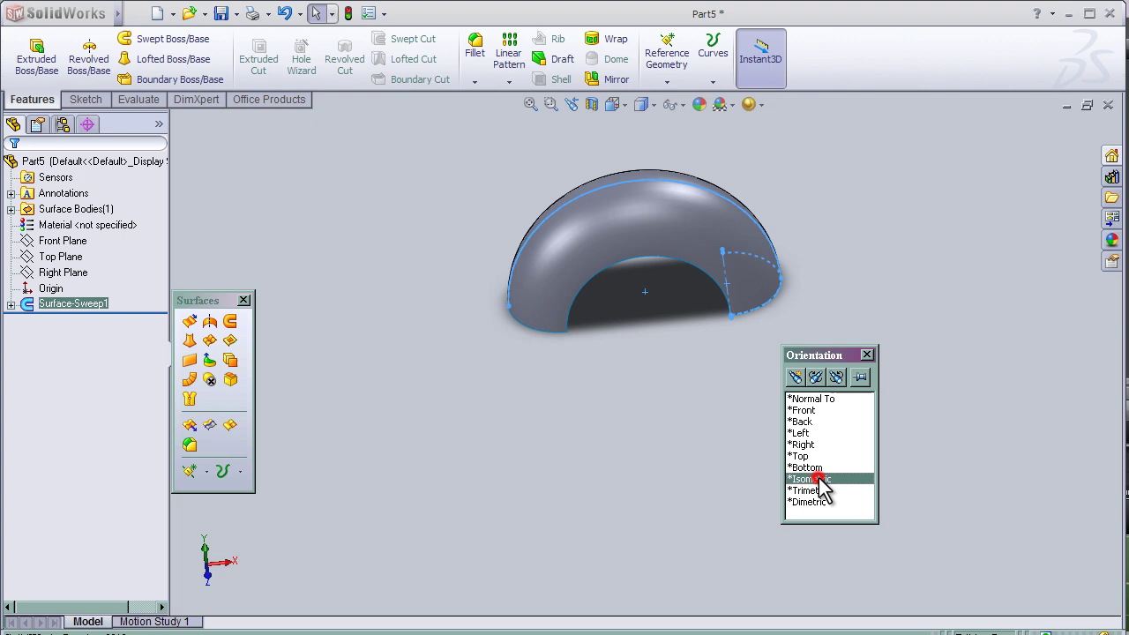
scroll(607, 408, "down", 3)
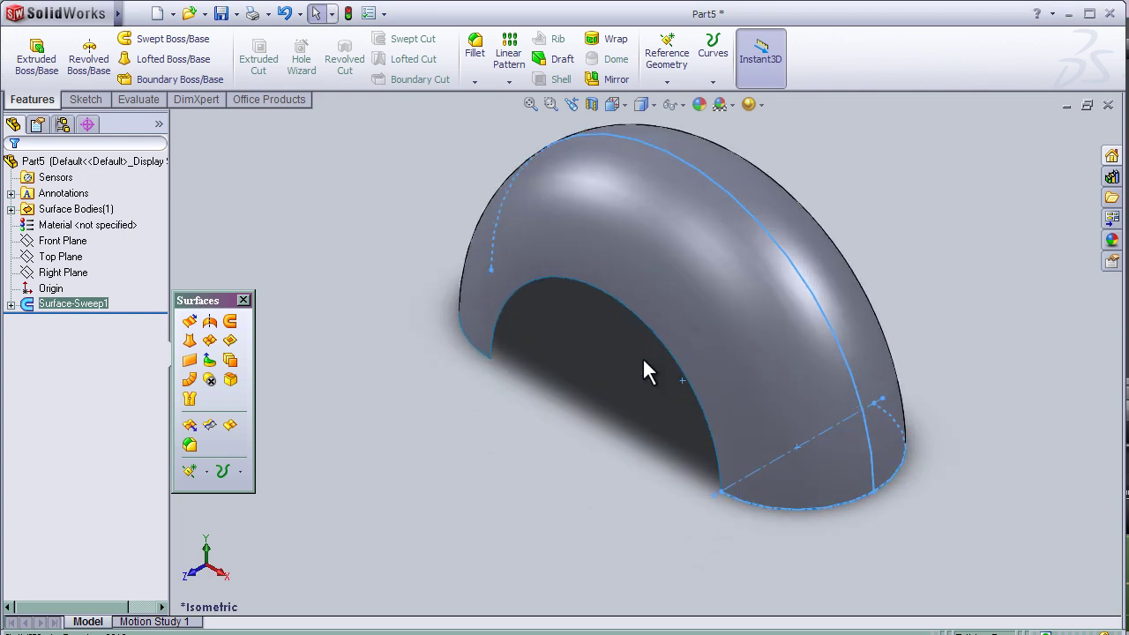
left_click(193, 388)
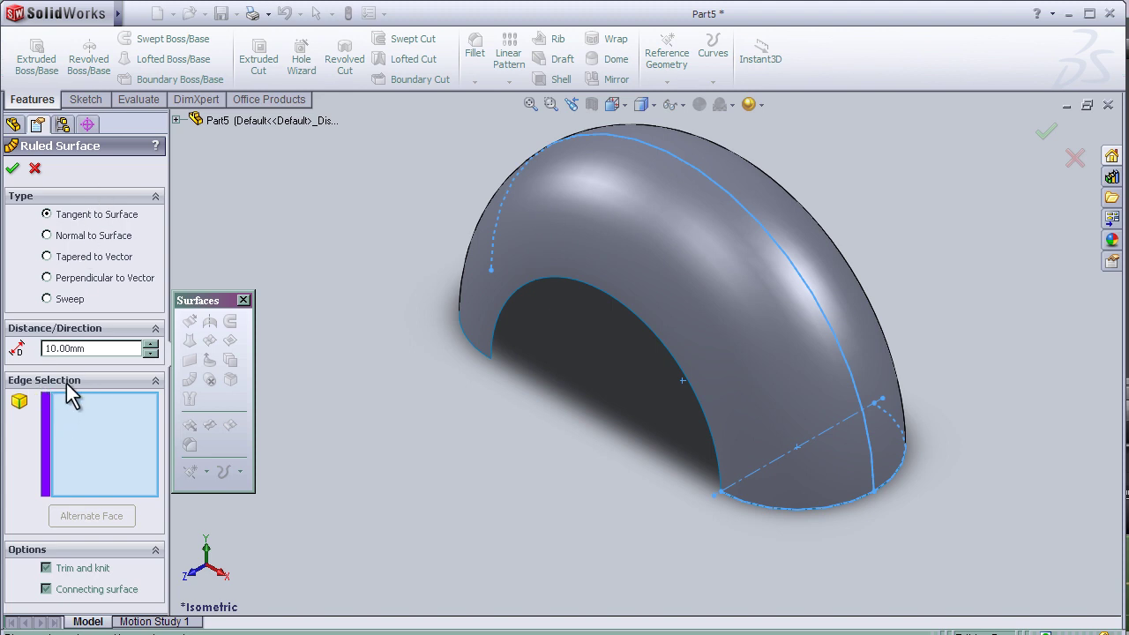
Pick the inner arch edge for the ruled surface and set its distance to 30 mm.
left_click(537, 279)
middle_click_drag(560, 491, 559, 453)
scroll(585, 385, "down", 5)
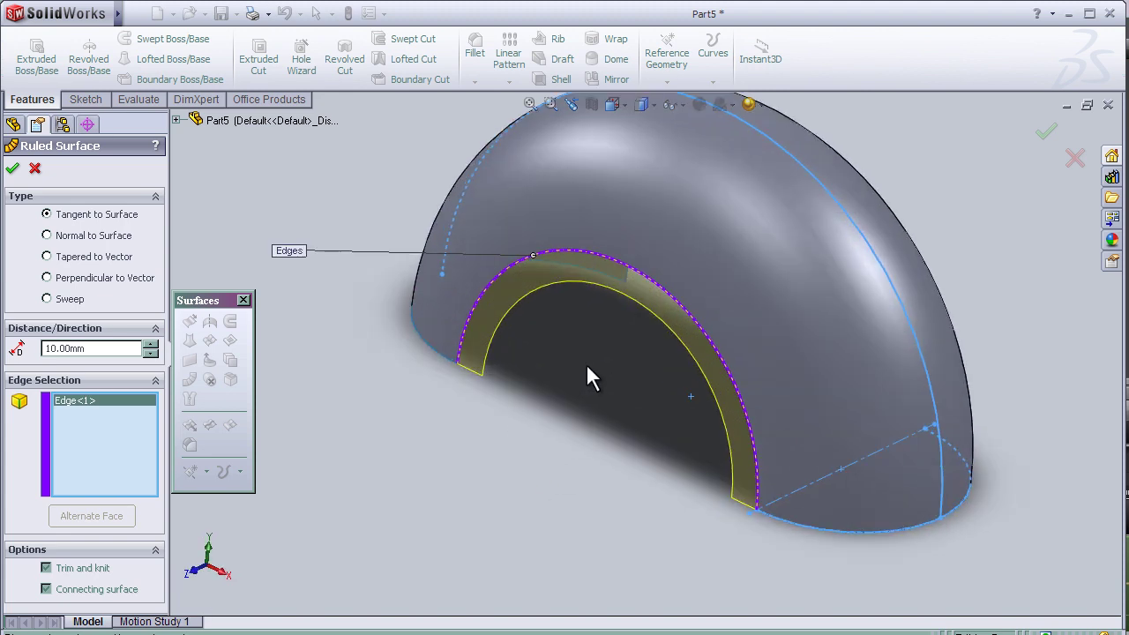
middle_click_drag(601, 385, 620, 338)
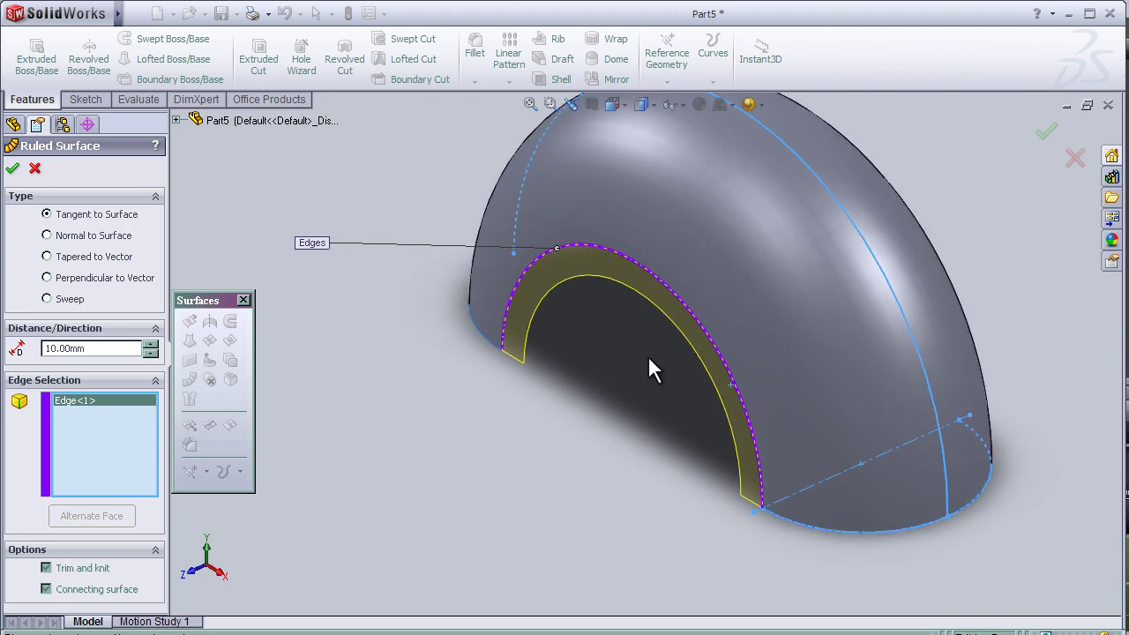
middle_click_drag(625, 355, 626, 357)
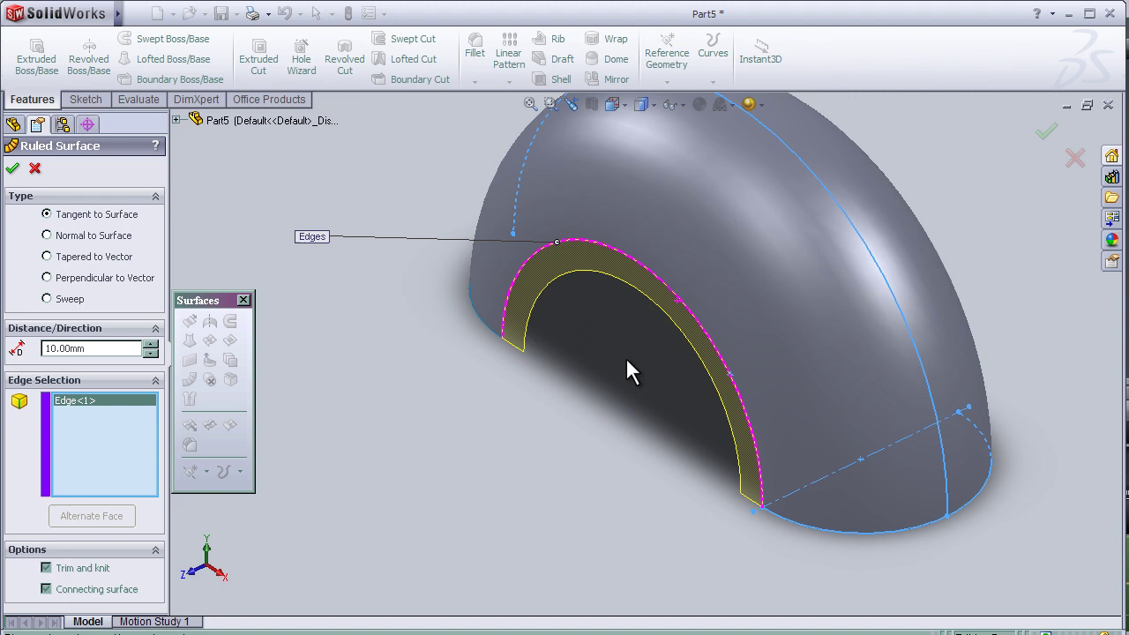
left_click(151, 344)
left_click(150, 344)
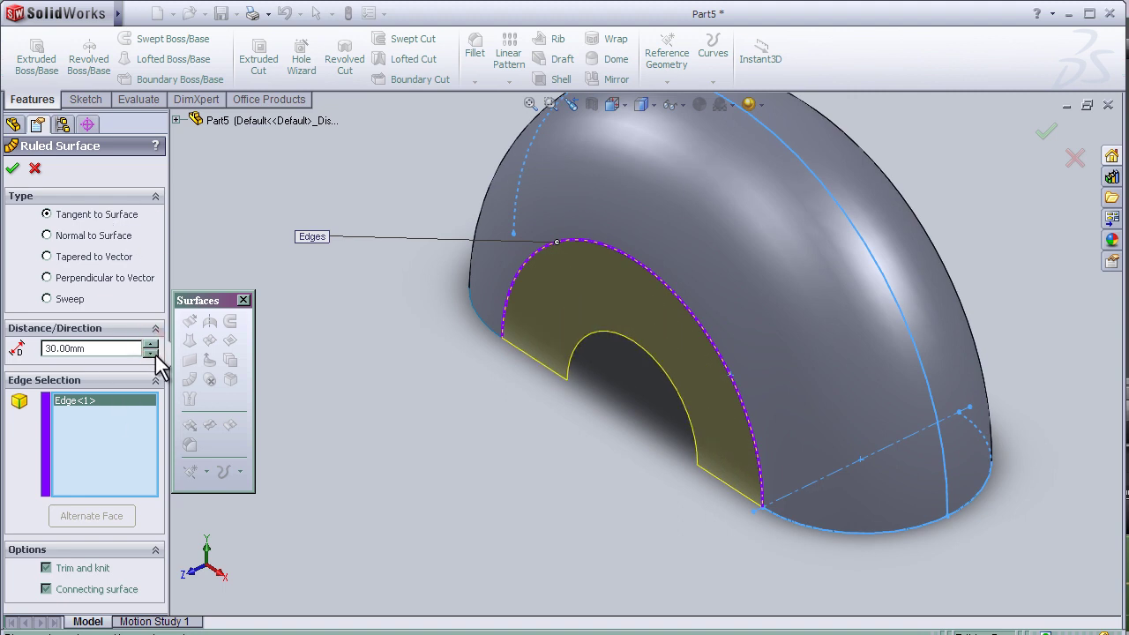
Try the Tapered to Vector, Sweep and other ruled-surface types.
middle_click_drag(531, 494, 535, 487)
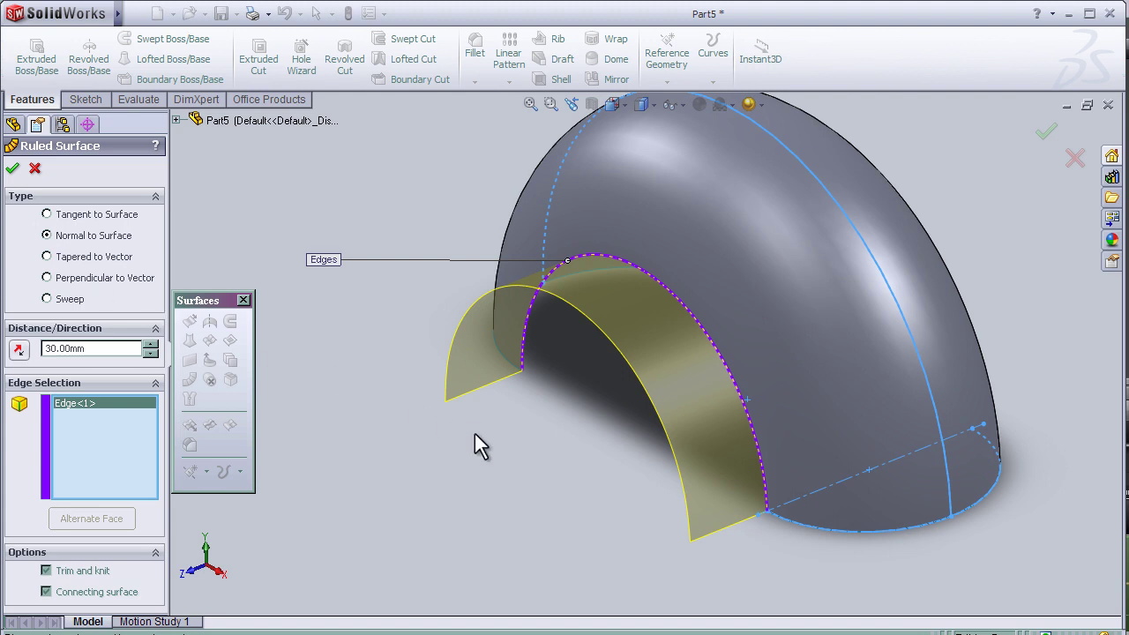
mouse_move(476, 434)
middle_mouse_down()
mouse_move(479, 455)
mouse_move(477, 445)
middle_mouse_up()
left_click(99, 258)
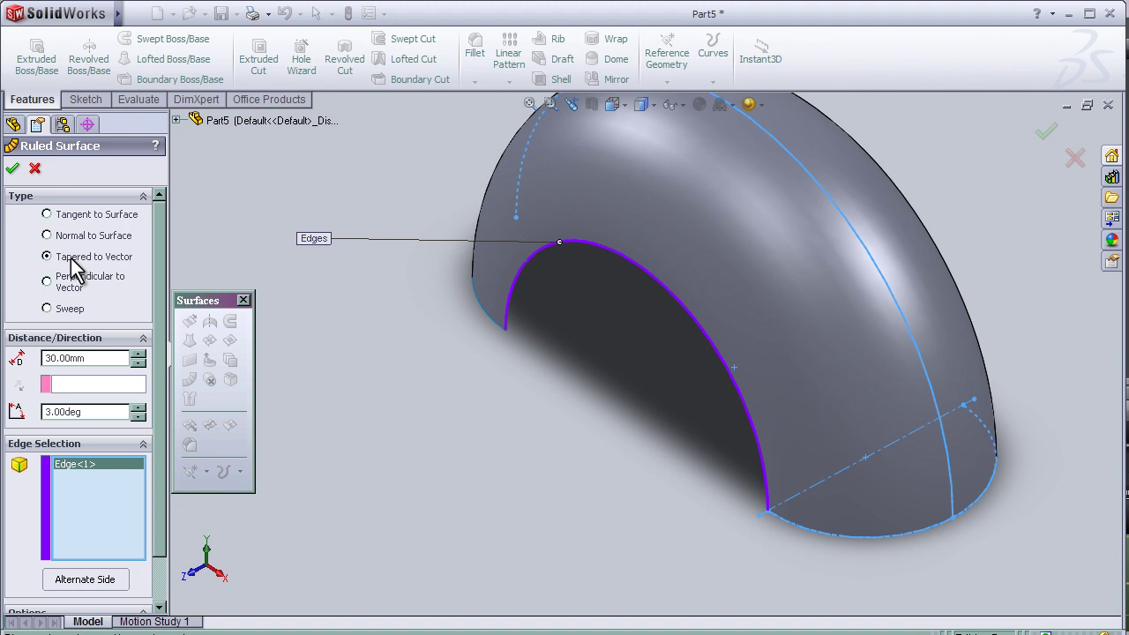
left_click(91, 282)
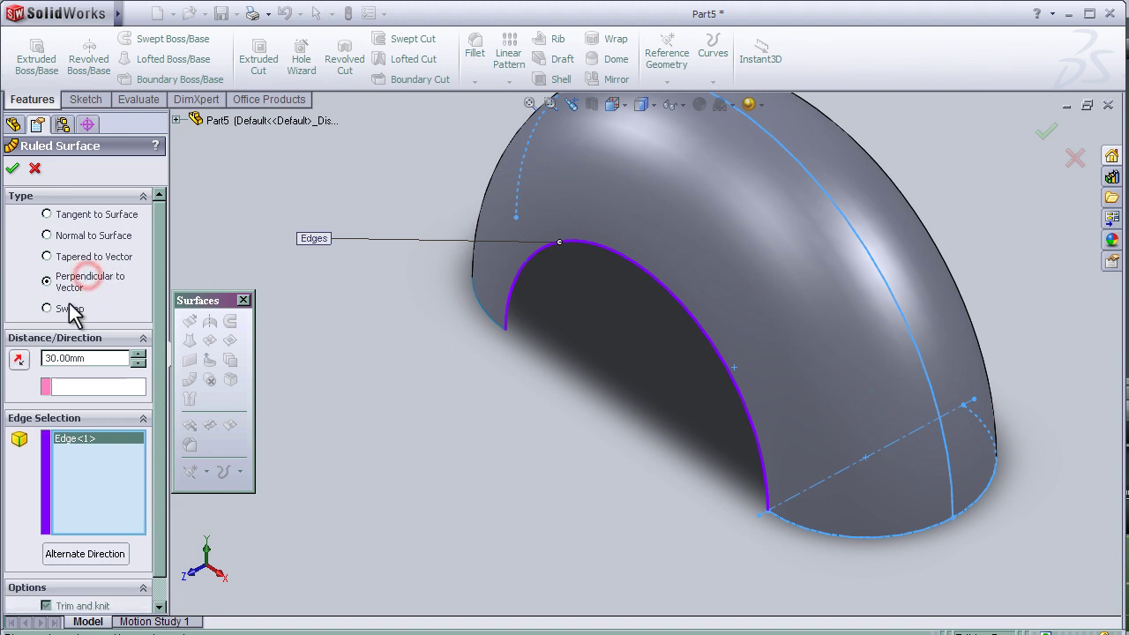
left_click(69, 307)
Set Tangent to Surface and add a second edge and the outer bottom edge.
left_click(47, 214)
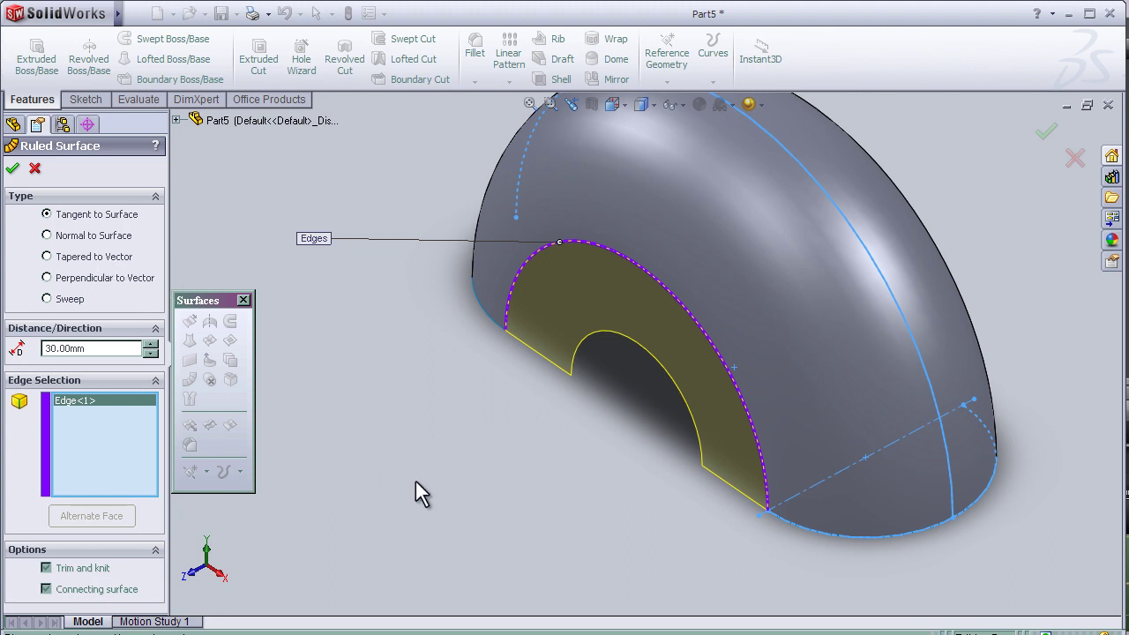
middle_click_drag(433, 453, 529, 456)
scroll(520, 450, "down", 2)
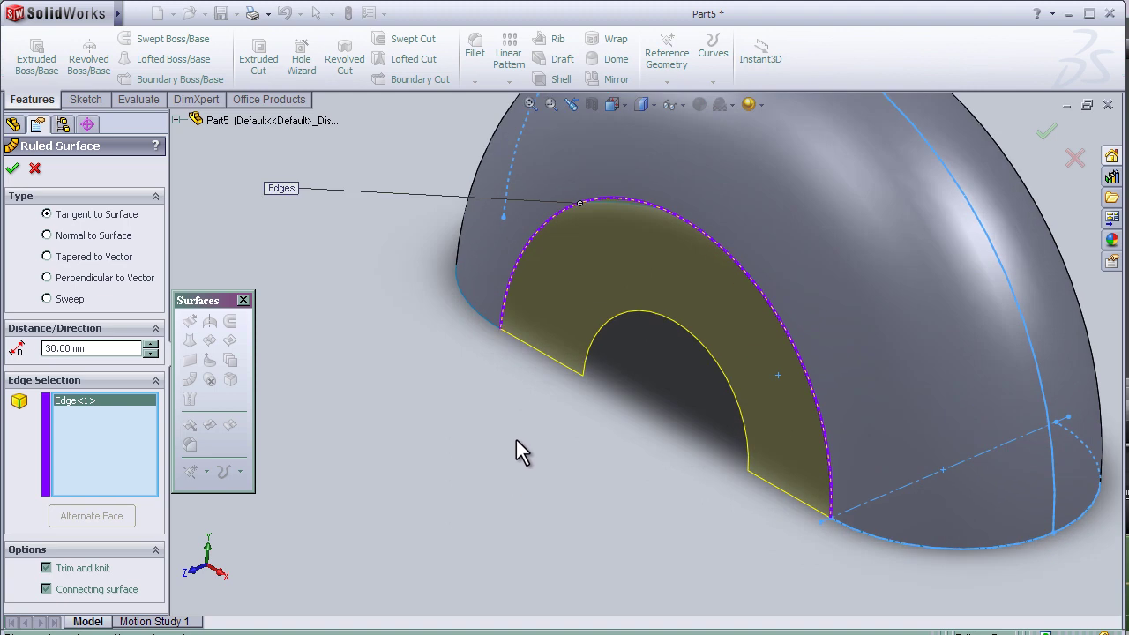
left_click(484, 326)
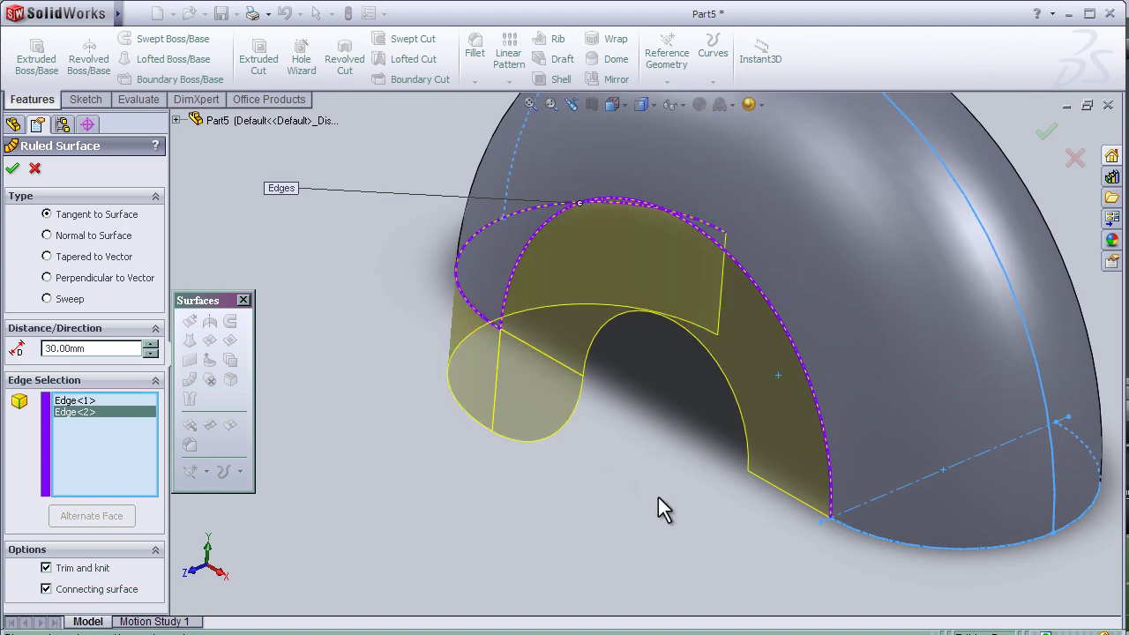
middle_click_drag(660, 504, 723, 478)
scroll(723, 478, "up", 2)
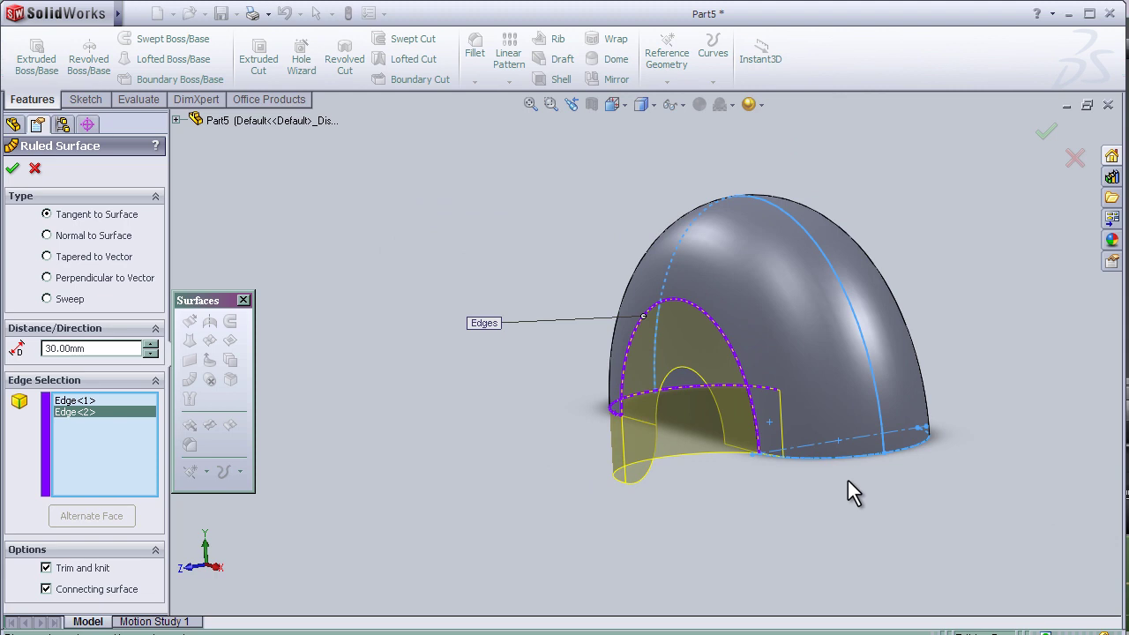
left_click(849, 461)
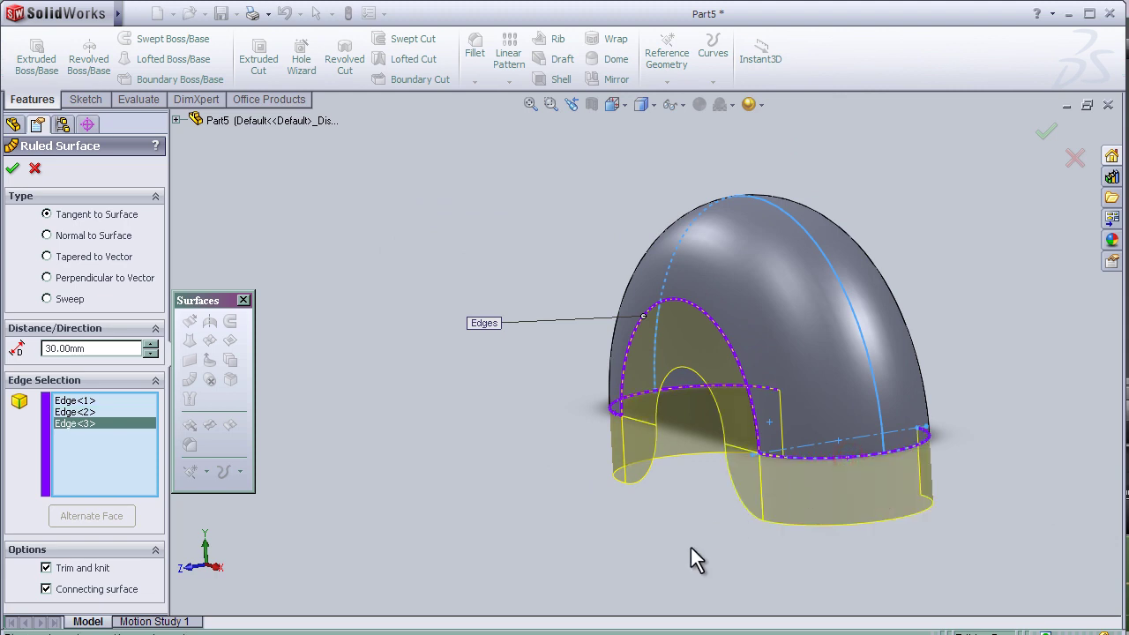
Switch the flanges to Normal to Surface and confirm Ruled Surface1.
middle_click_drag(691, 547, 680, 574)
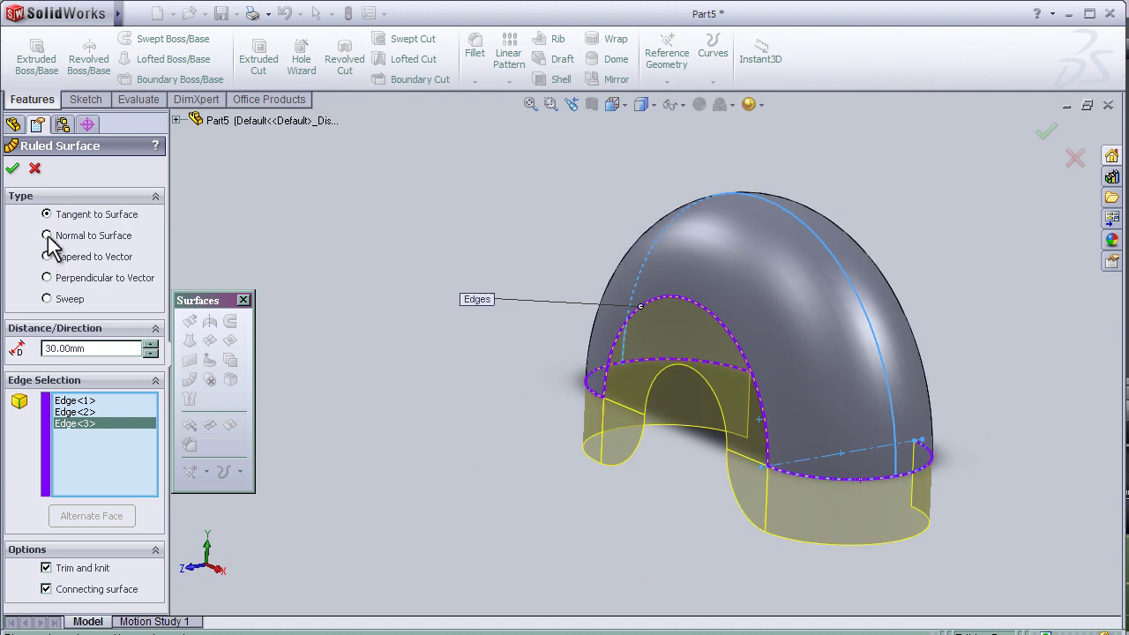
left_click(48, 237)
middle_click_drag(577, 462, 580, 504)
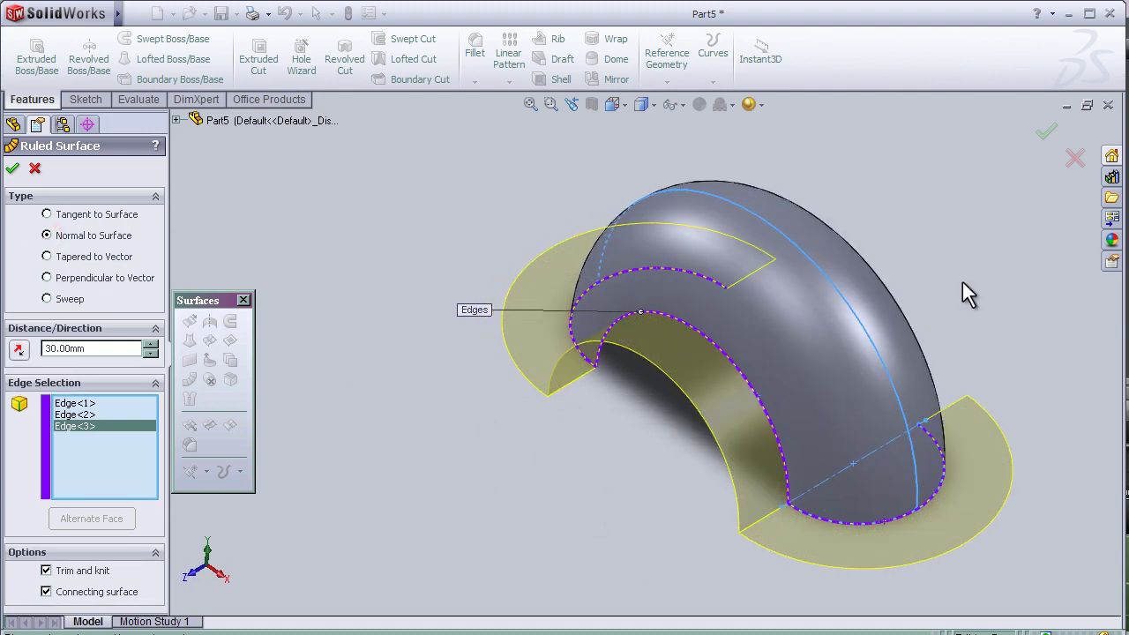
left_click(1045, 130)
middle_click_drag(675, 320, 623, 471)
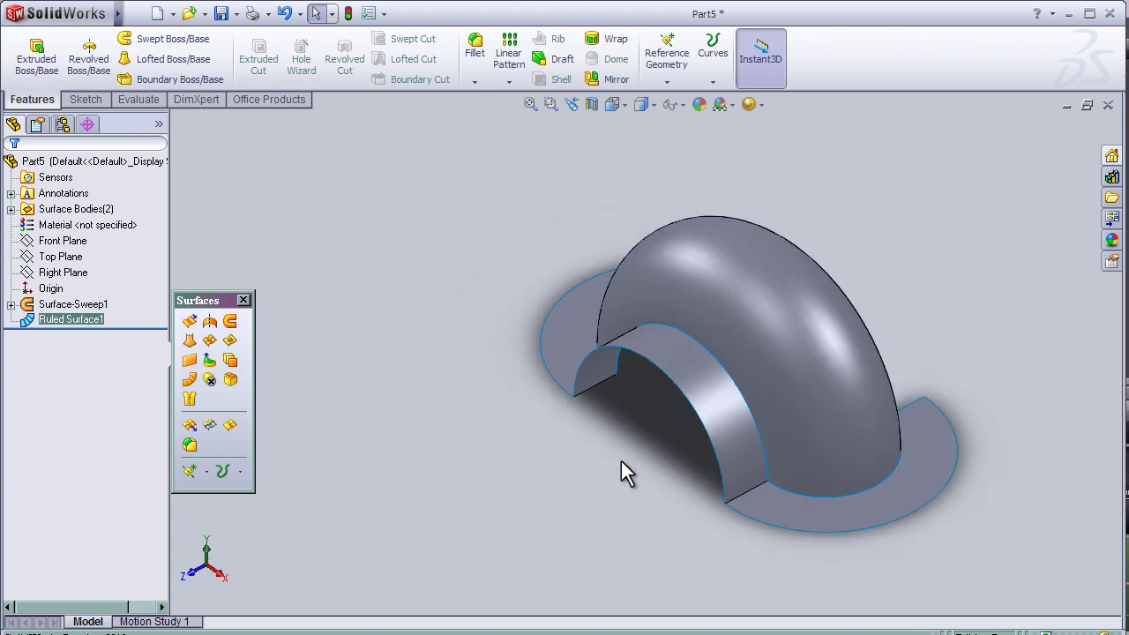
Turn off Trim and knit in Ruled Surface1 so its flanges become three separate surface bodies.
middle_click_drag(723, 503, 731, 511)
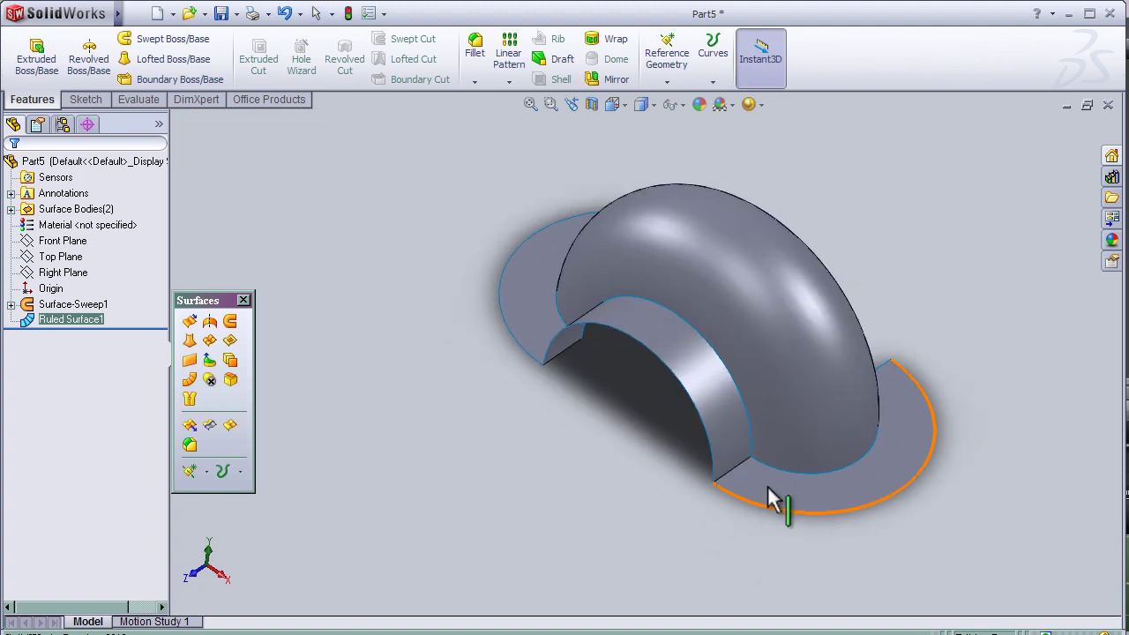
left_click(11, 209)
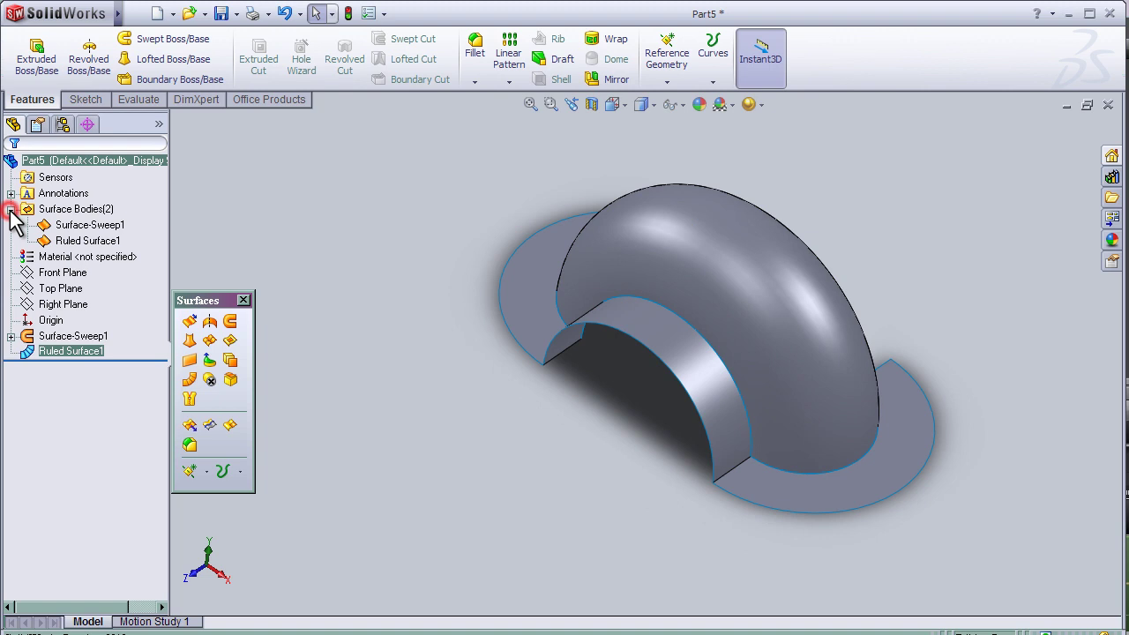
left_click(80, 245)
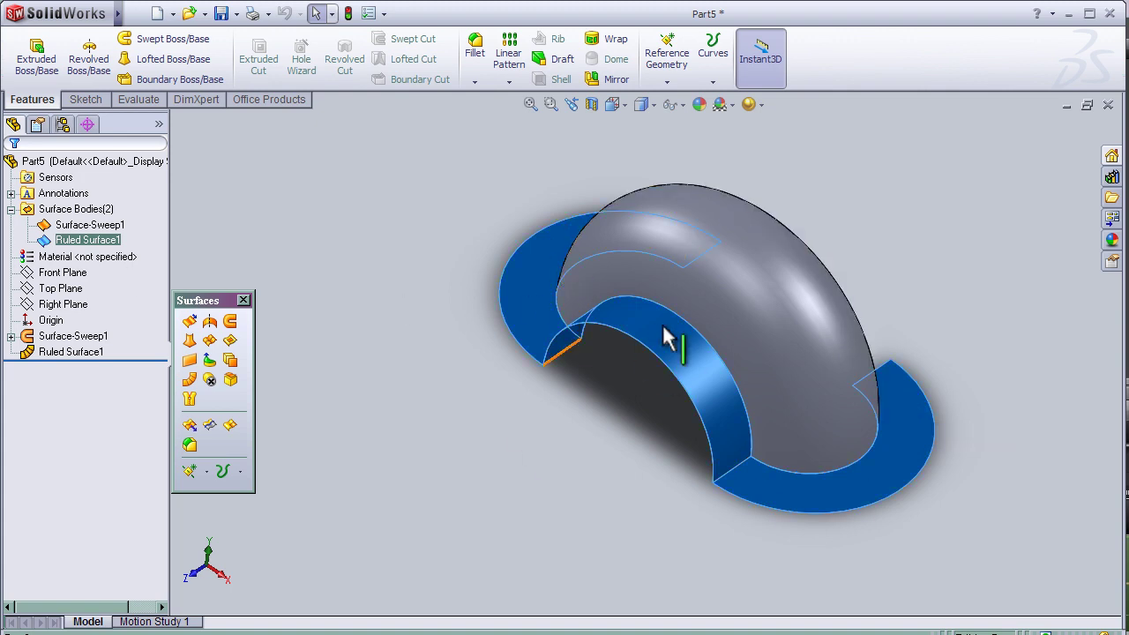
left_click(48, 351)
left_click(59, 303)
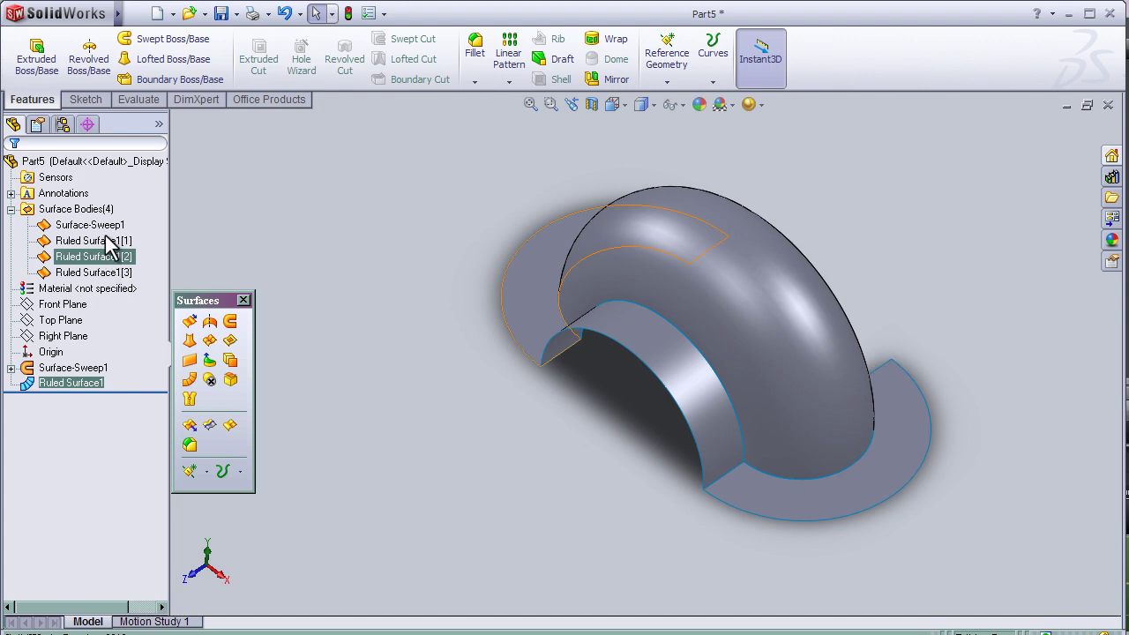
Re-enable Trim and knit on Ruled Surface1, merging the flanges back into one knitted body.
left_click(55, 386)
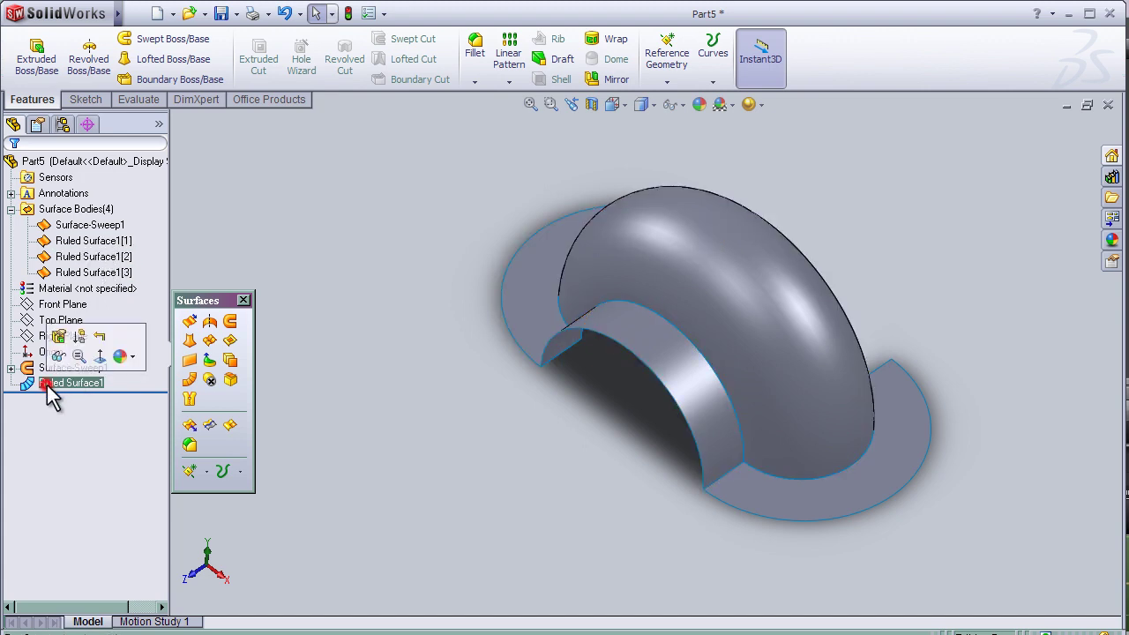
left_click(62, 336)
left_click(51, 351, "ctrl")
left_click(51, 385)
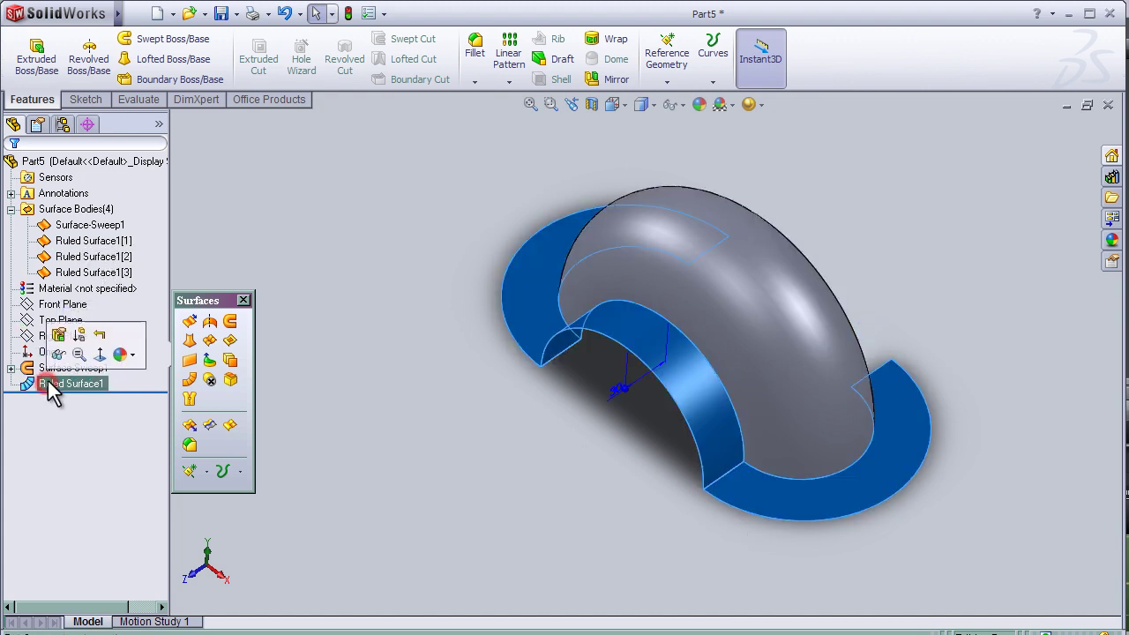
left_click(55, 340)
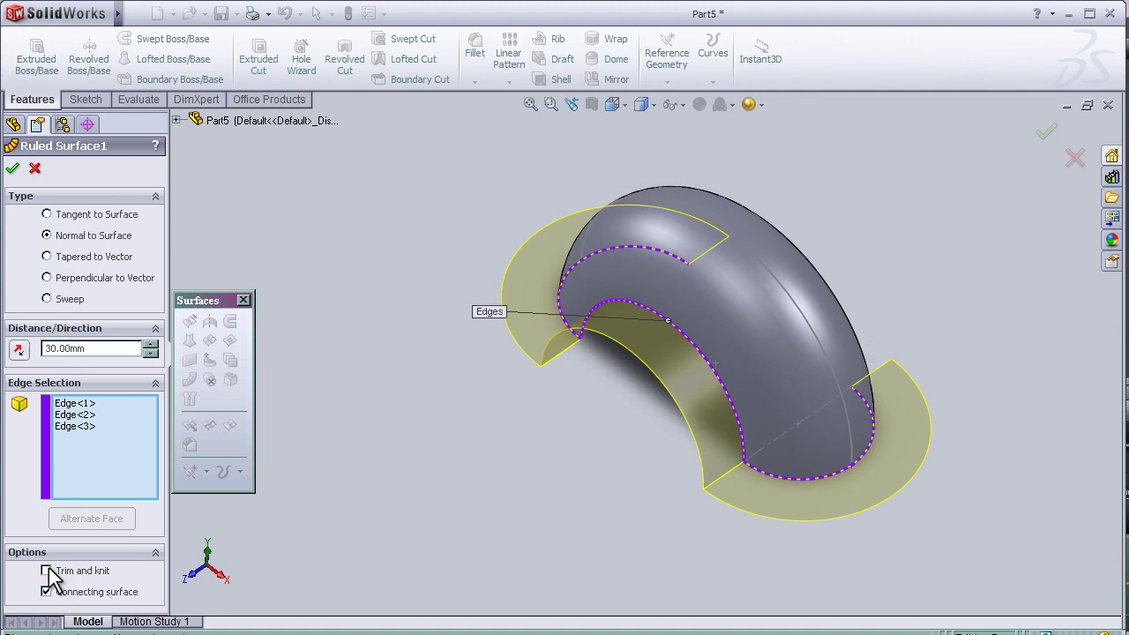
left_click(47, 571)
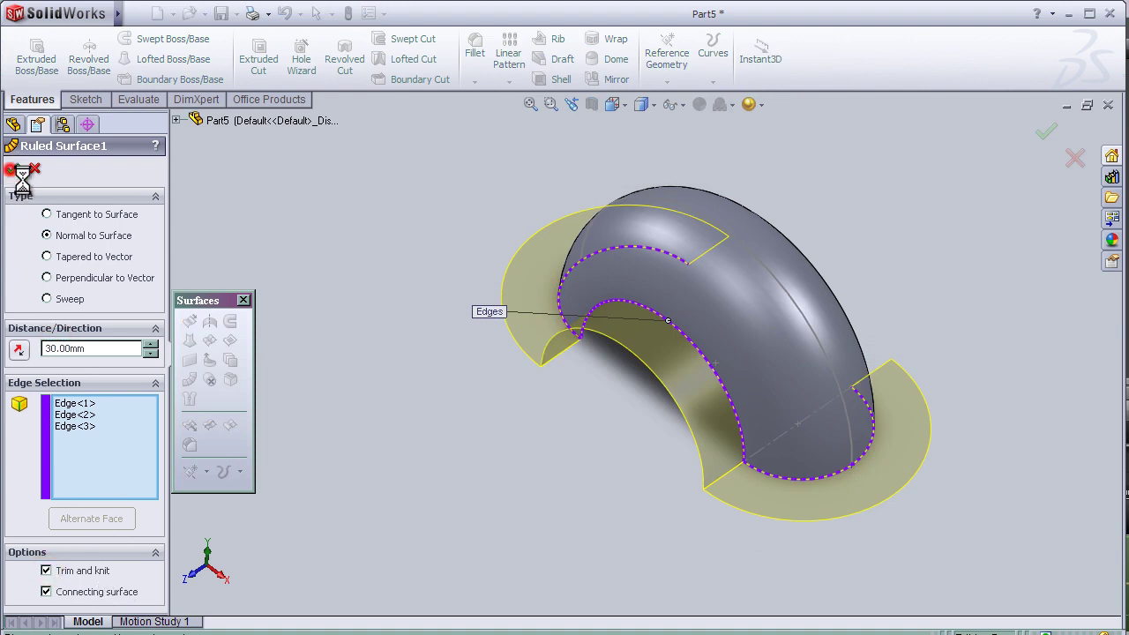
middle_click_drag(343, 308, 477, 446)
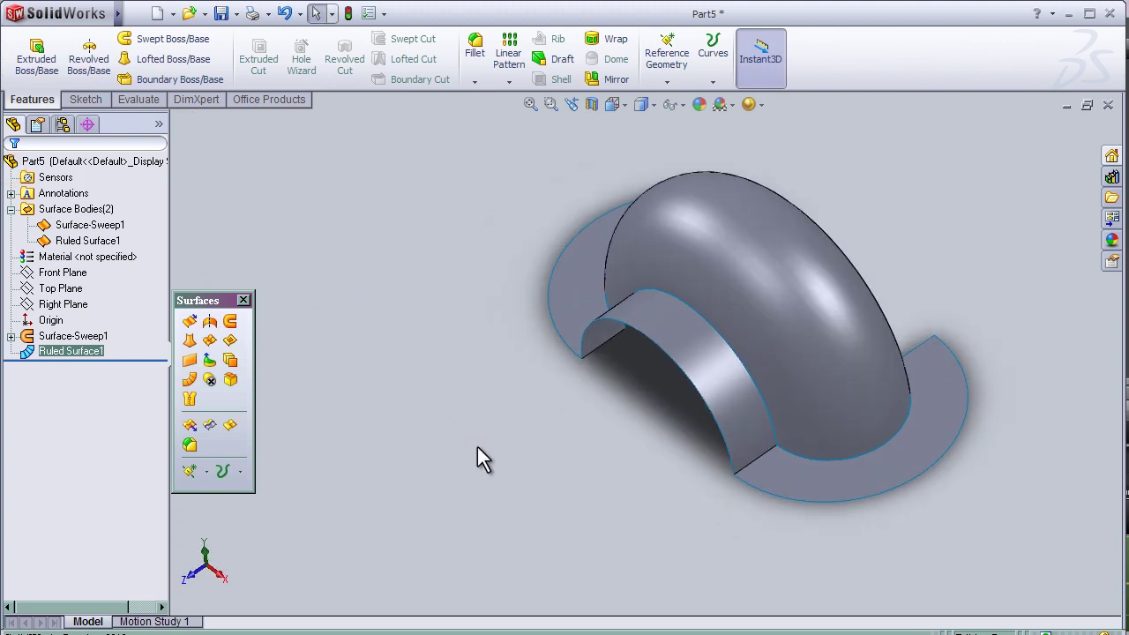
scroll(484, 457, "down", 2)
scroll(678, 433, "up", 1)
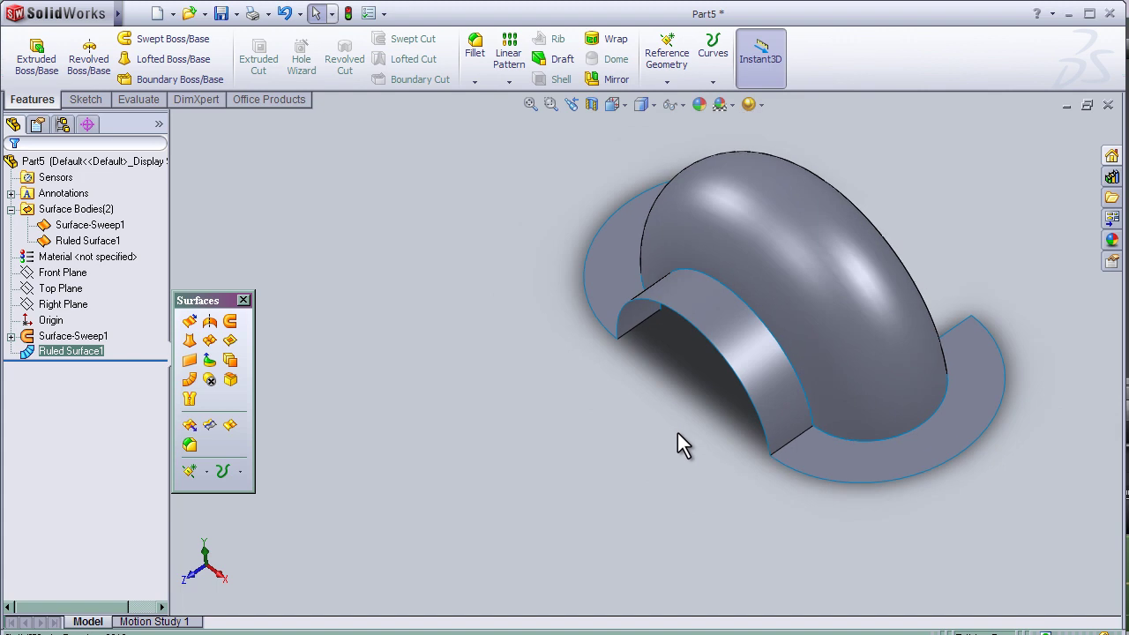
middle_click_drag(999, 489, 923, 441)
middle_click_drag(1009, 453, 1006, 400)
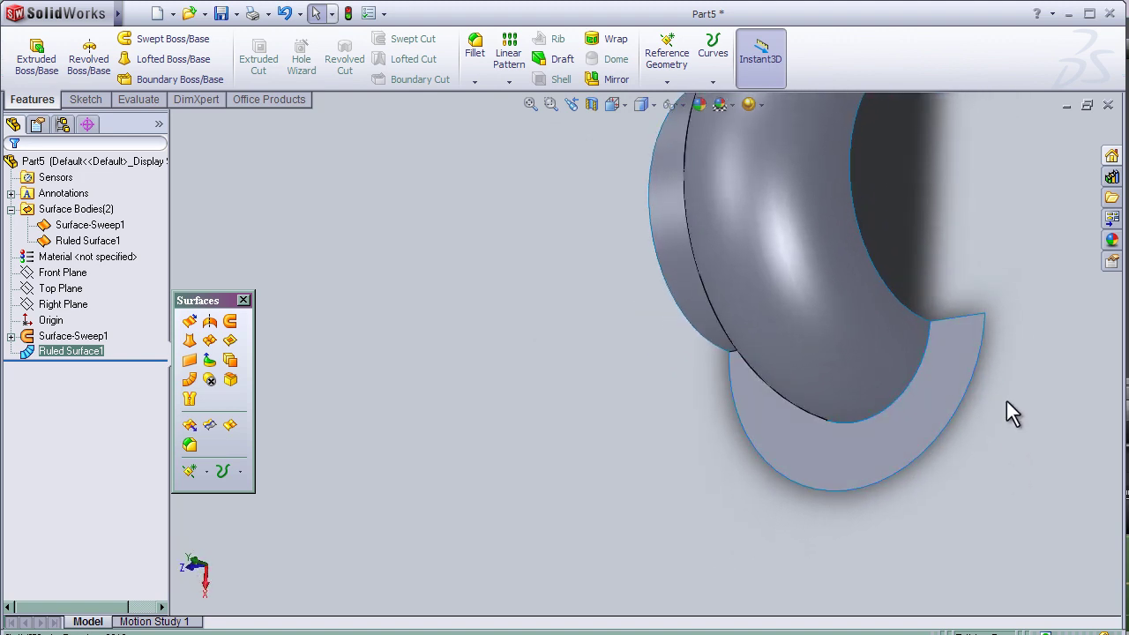
Add Ruled Surface2, a 30 mm flange normal to the surface along the inner arch edge.
left_click(190, 381)
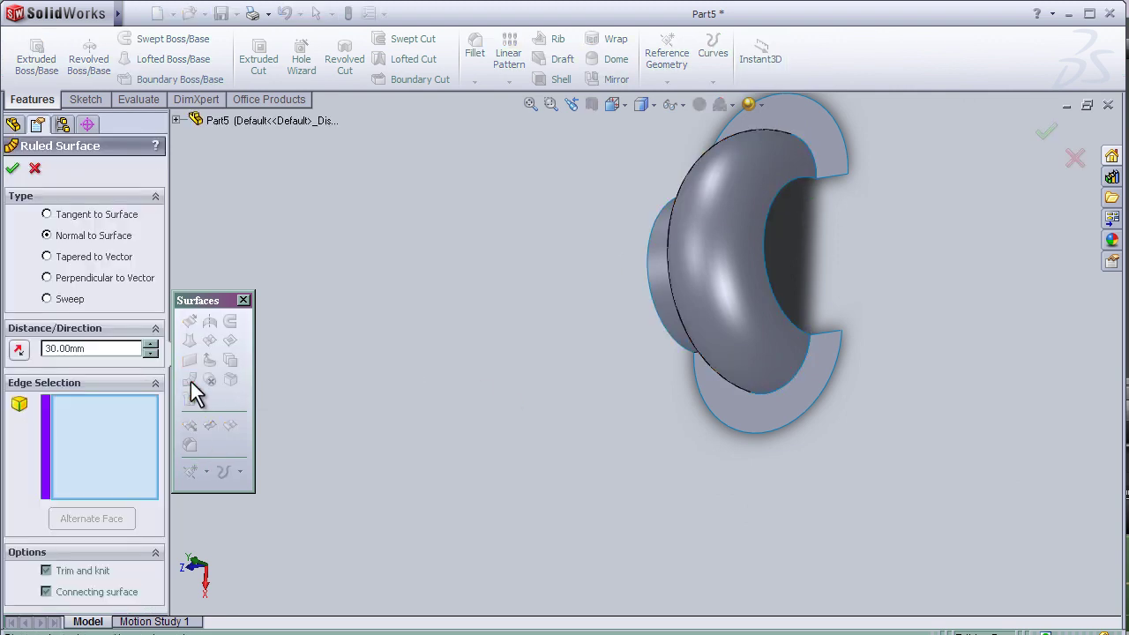
left_click(773, 287)
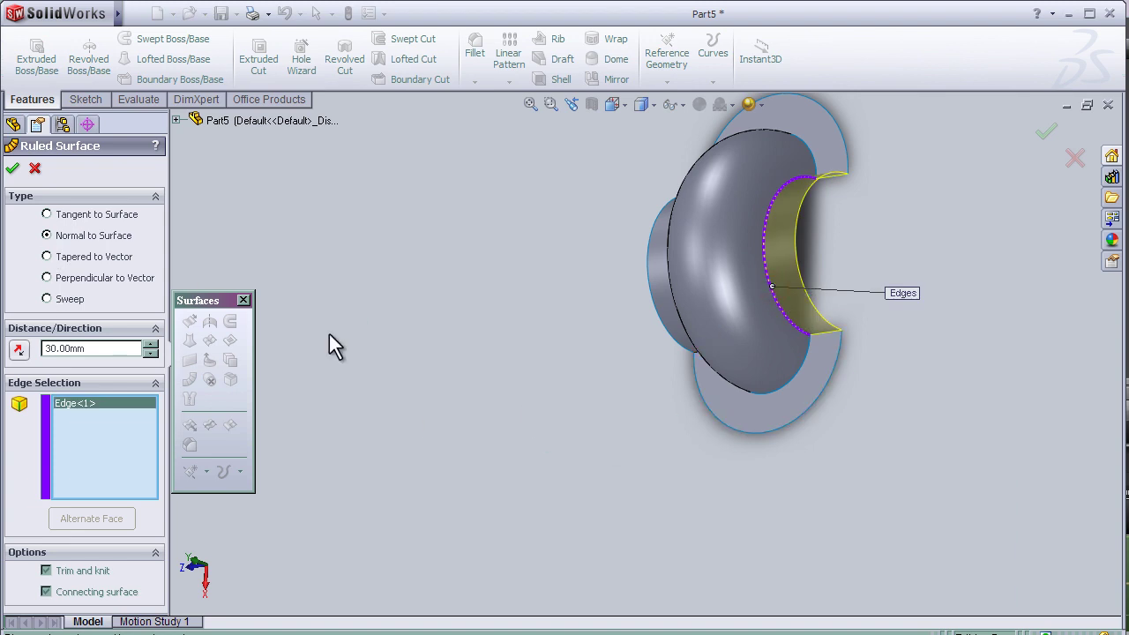
middle_click_drag(329, 346, 379, 255)
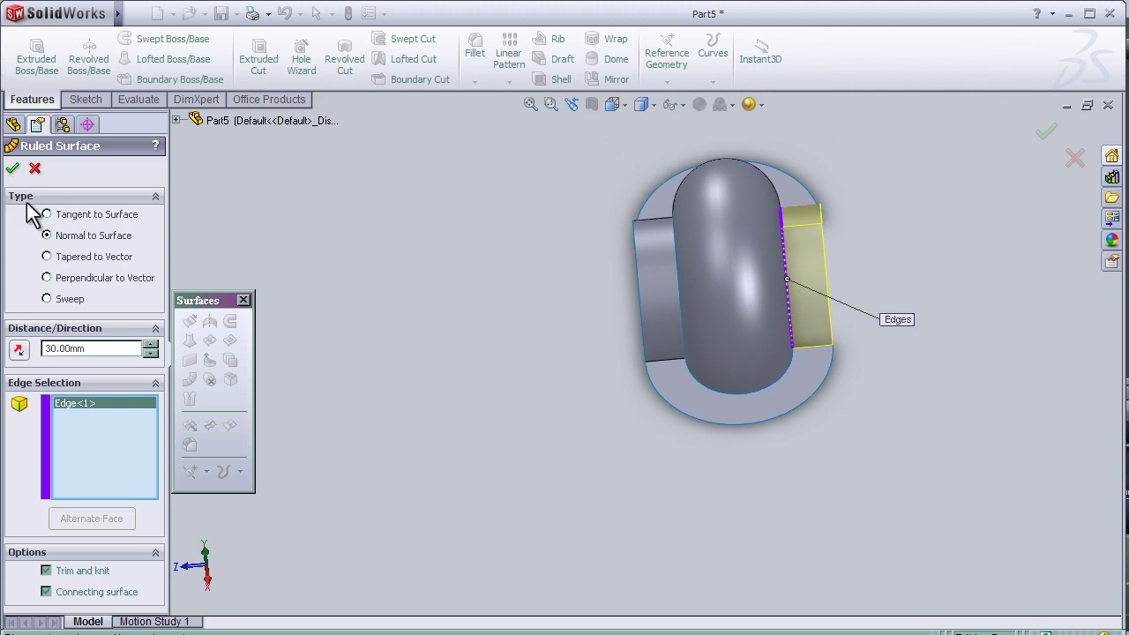
left_click(46, 215)
middle_click_drag(816, 319, 688, 328)
left_click(66, 235)
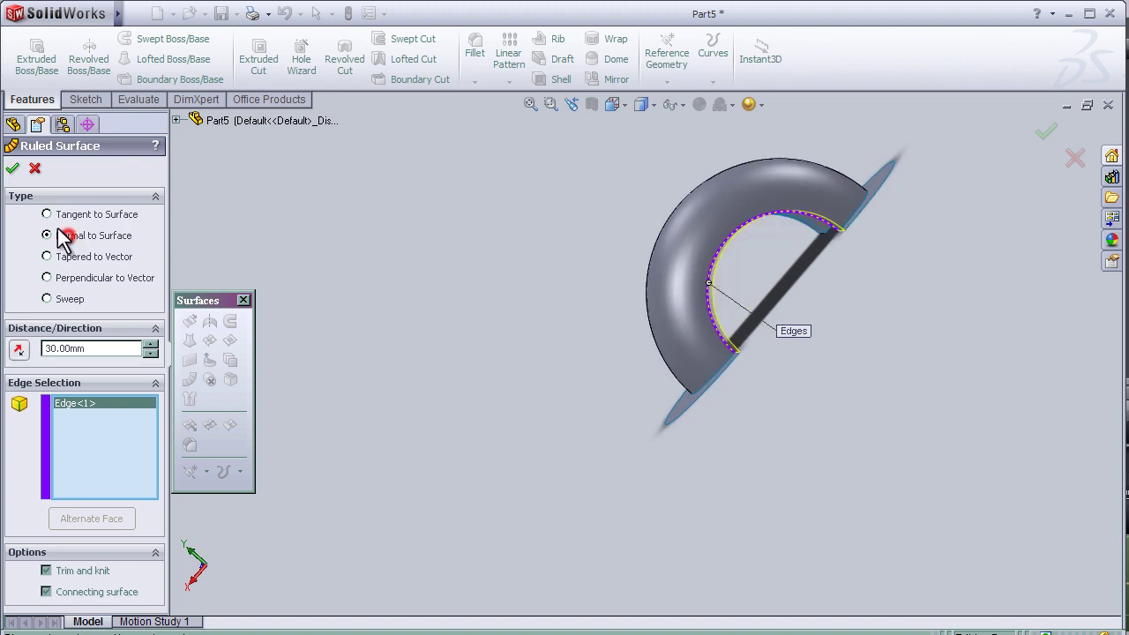
left_click(13, 168)
middle_click_drag(468, 277, 772, 417)
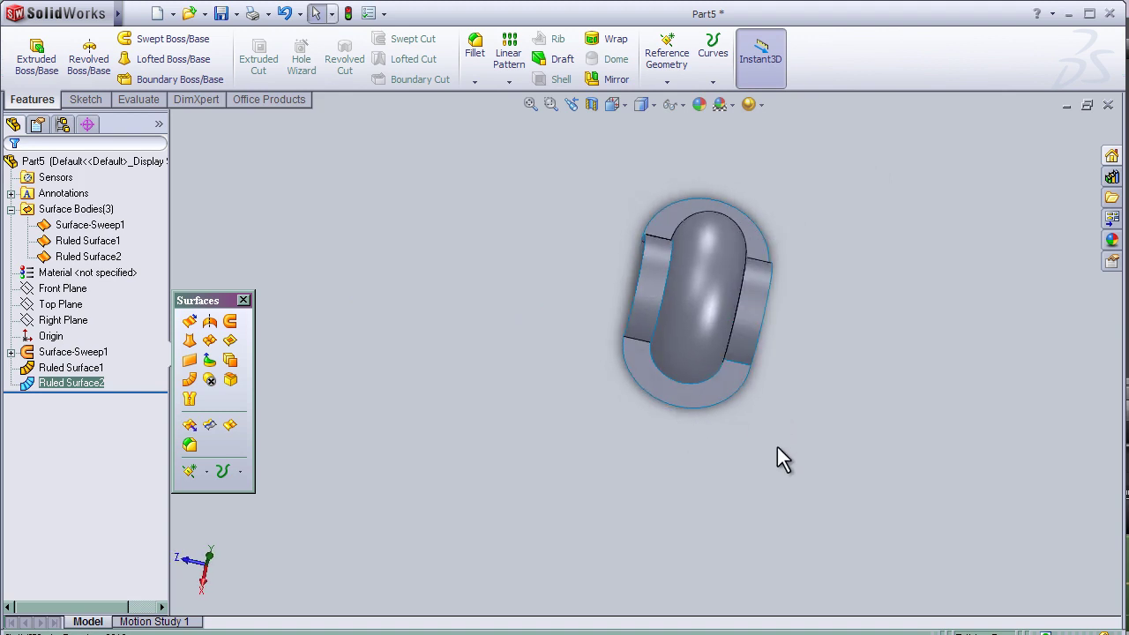
Show the flanged half-torus in Isometric view, zoomed in closer.
key("space")
left_click(815, 416)
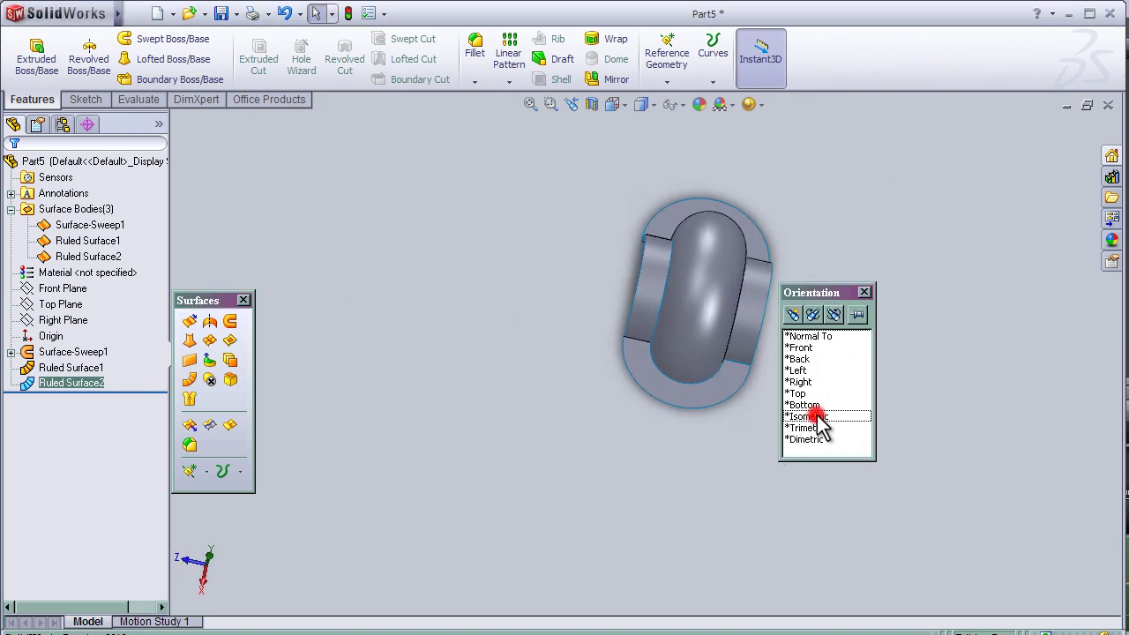
scroll(692, 366, "up", 2)
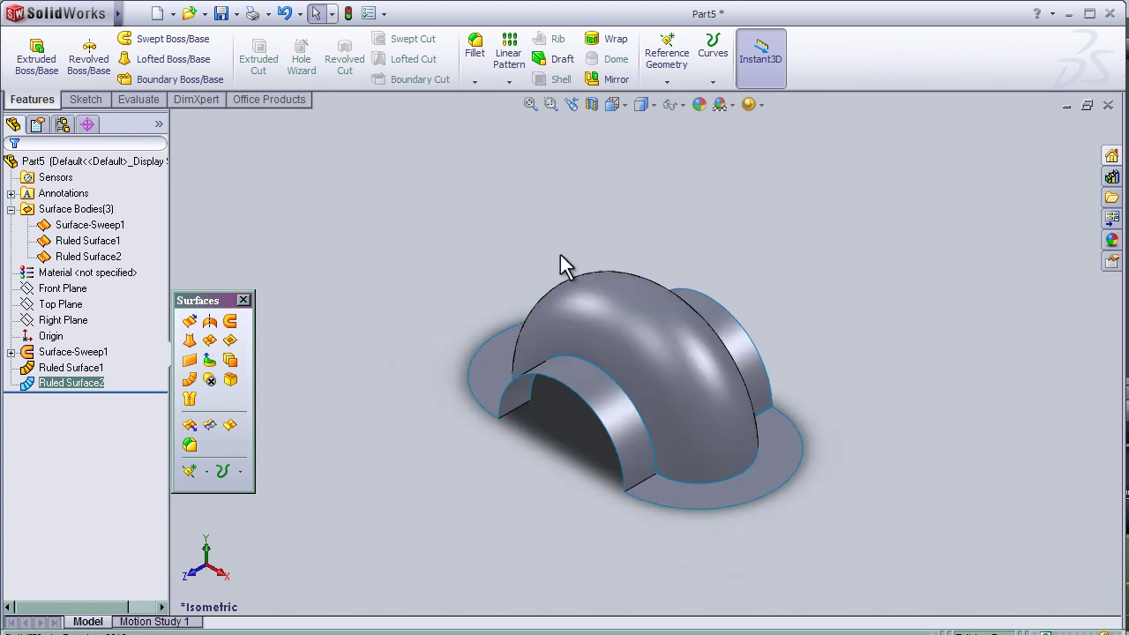
scroll(564, 393, "down", 2)
middle_click_drag(771, 234, 806, 221)
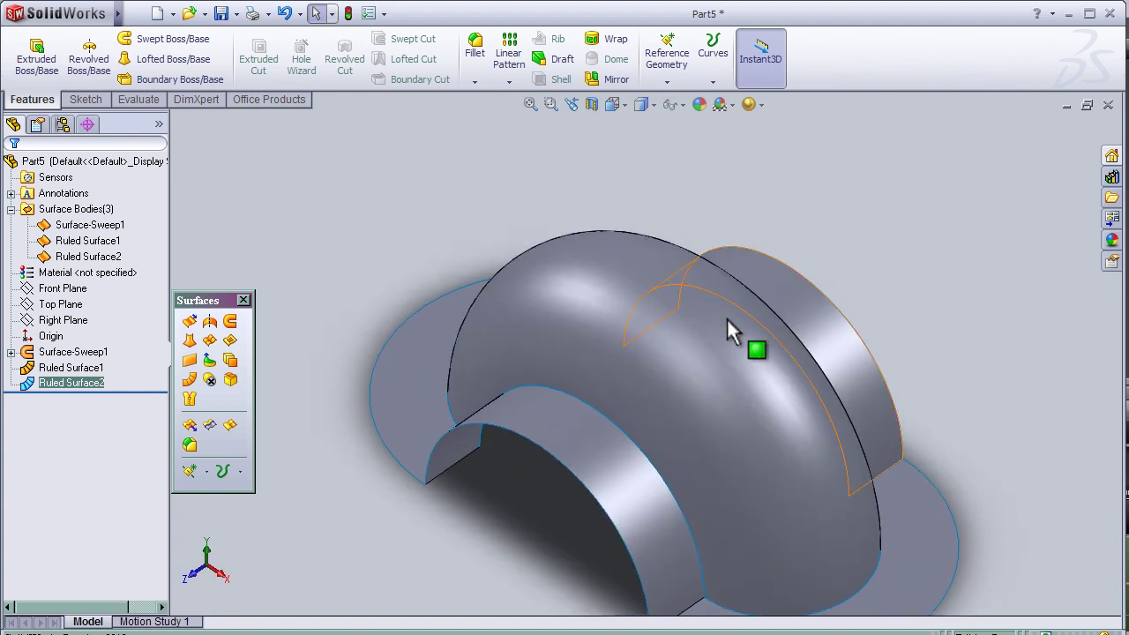